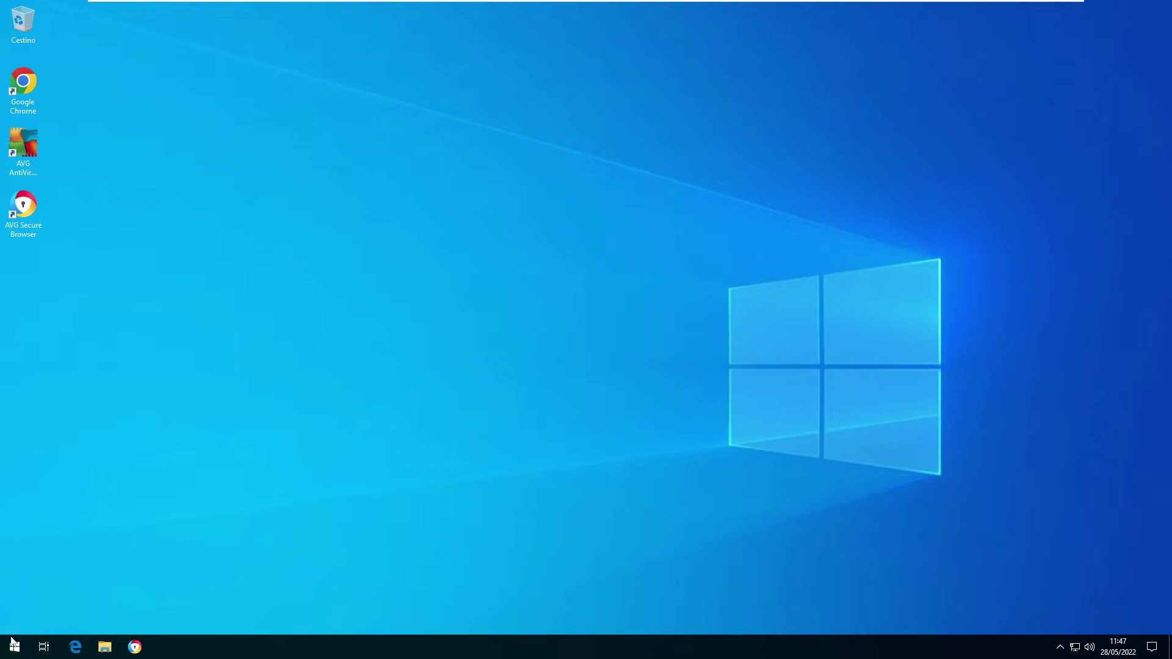
Step: Search for the Servizi app, open it and move its window further onto the desktop
{"action": "left_click", "coordinate": [15, 649]}
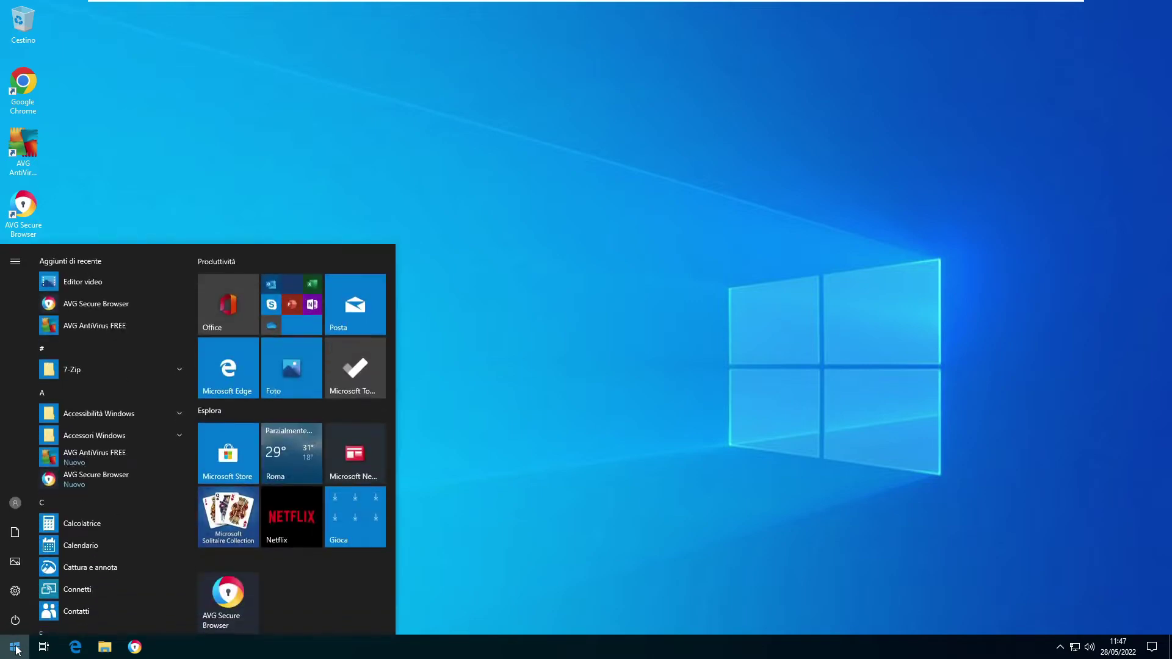
{"action": "type", "text": "se"}
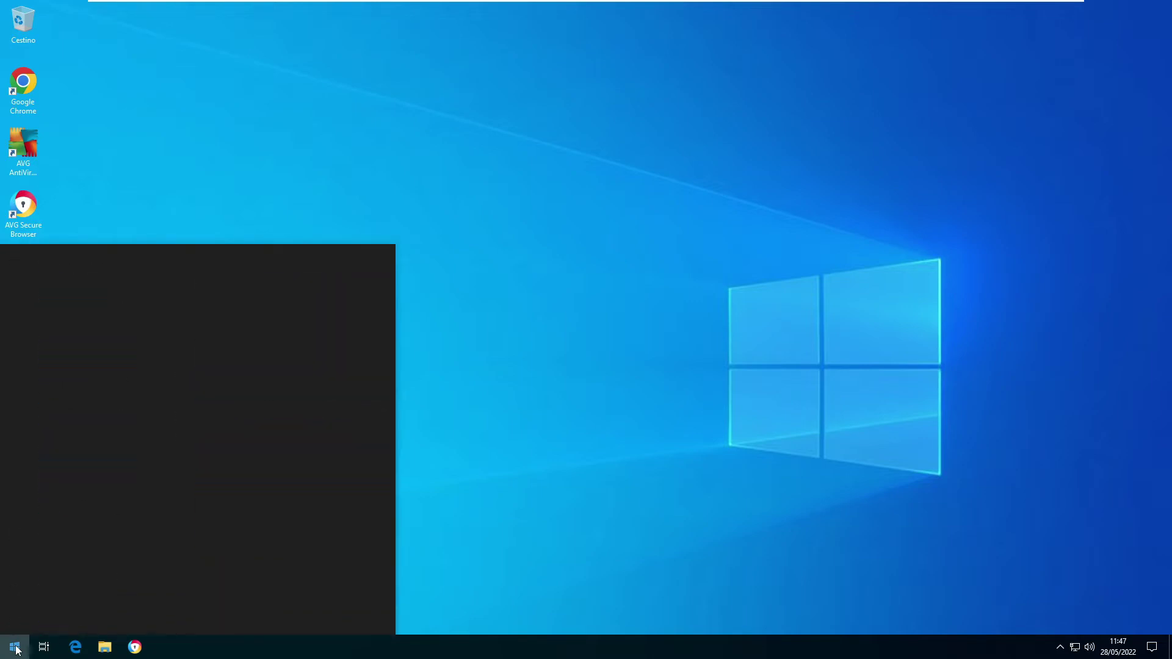
{"action": "type", "text": "rv"}
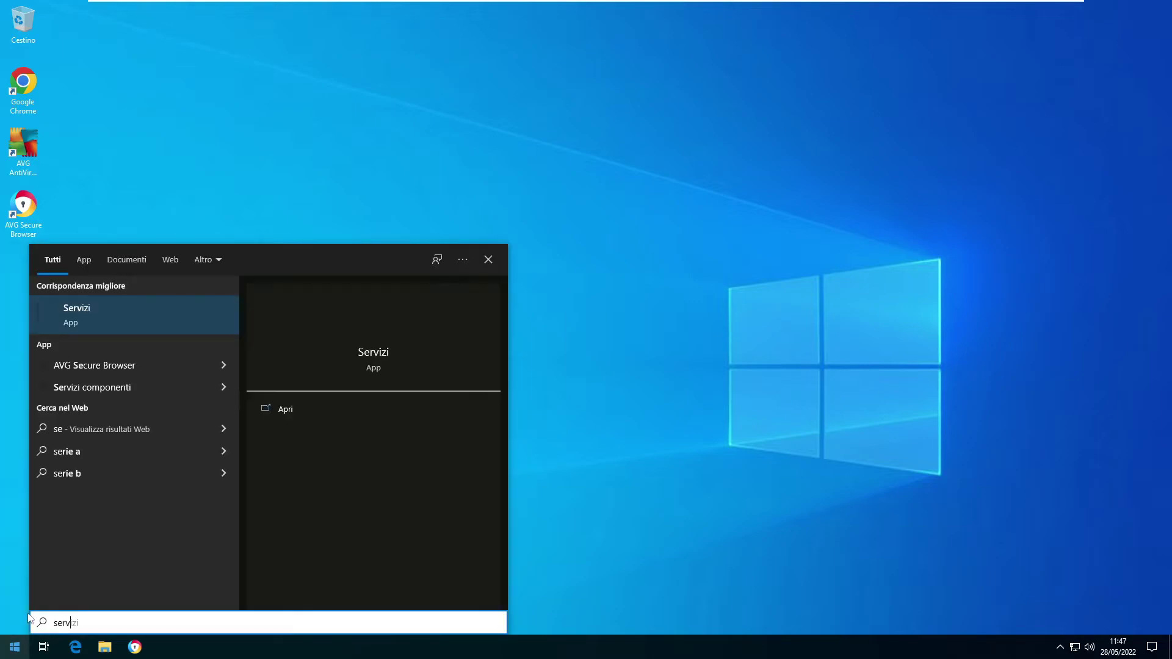
{"action": "left_click", "coordinate": [69, 313]}
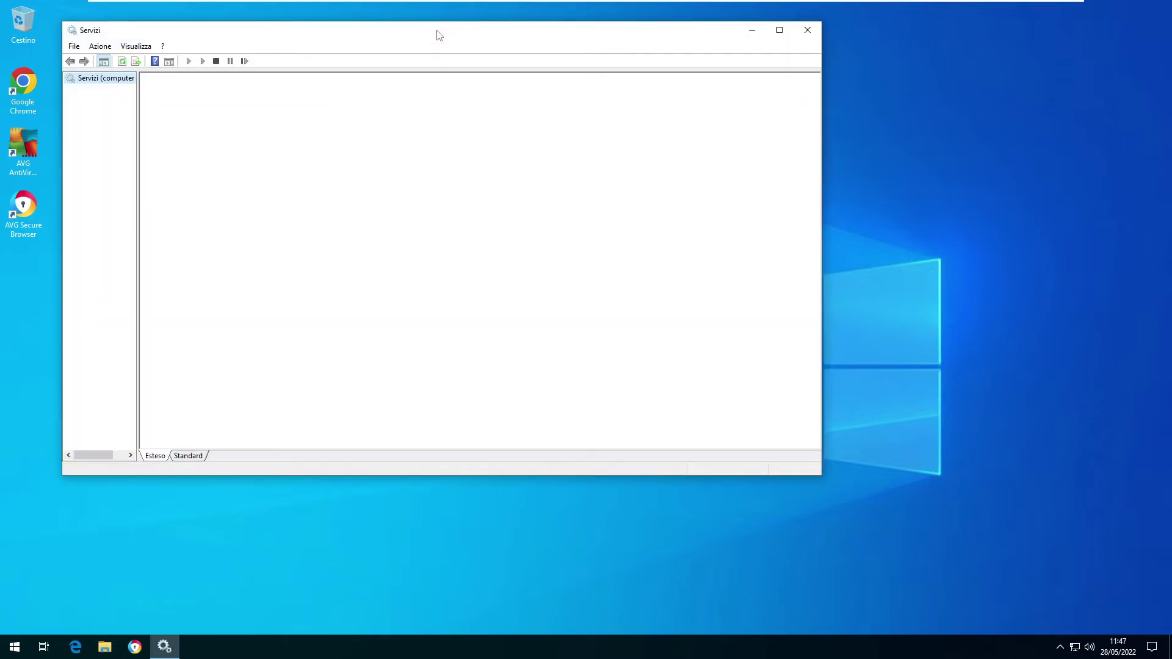
{"action": "left_click_drag", "start_coordinate": [441, 34], "coordinate": [519, 38]}
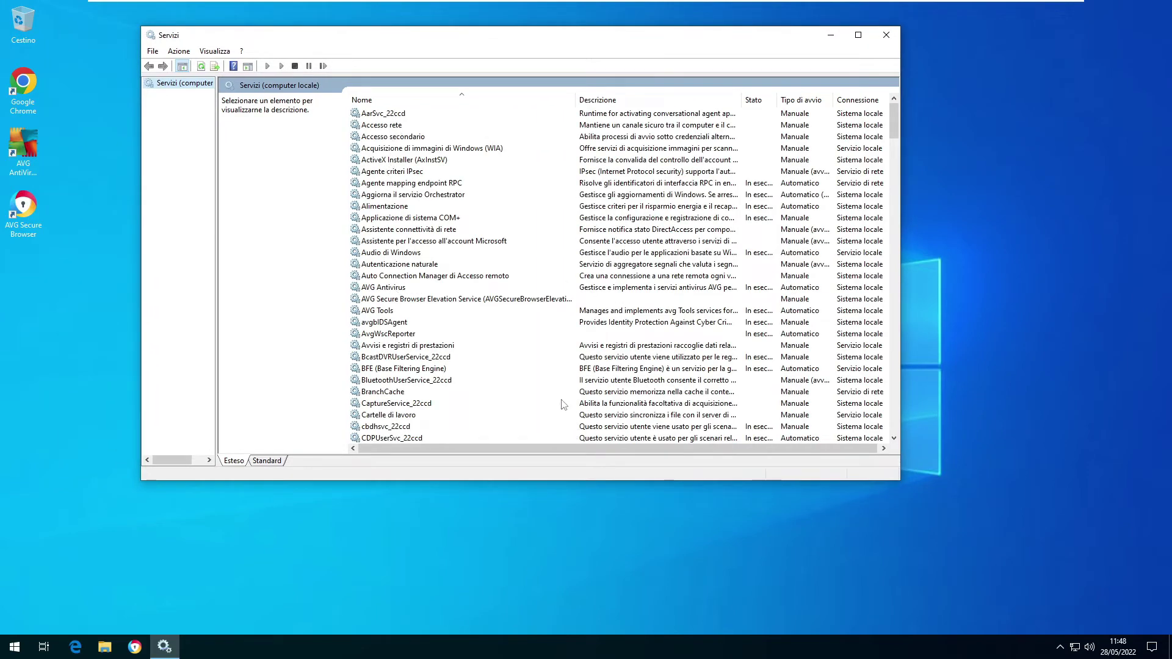
Step: Find the Windows Update service in the services list and open its properties
{"action": "scroll", "coordinate": [561, 400], "scroll_direction": "down", "scroll_amount": 6}
{"action": "scroll", "coordinate": [560, 399], "scroll_direction": "down", "scroll_amount": 15}
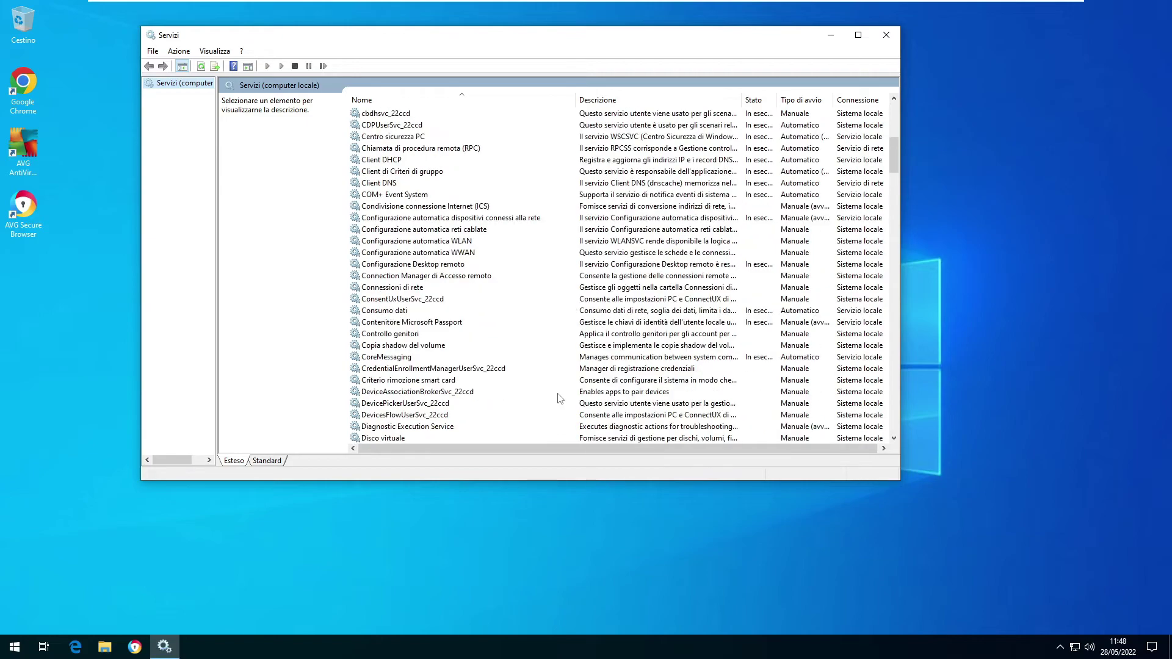
{"action": "scroll", "coordinate": [560, 398], "scroll_direction": "down", "scroll_amount": 20}
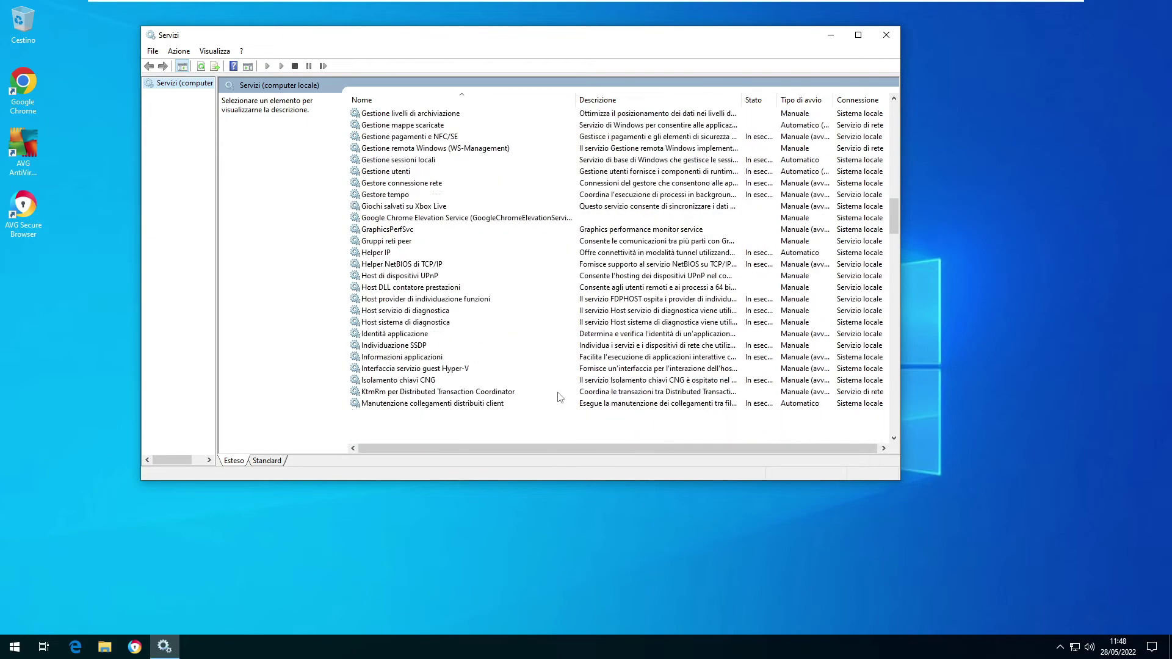
{"action": "scroll", "coordinate": [561, 398], "scroll_direction": "down", "scroll_amount": 5}
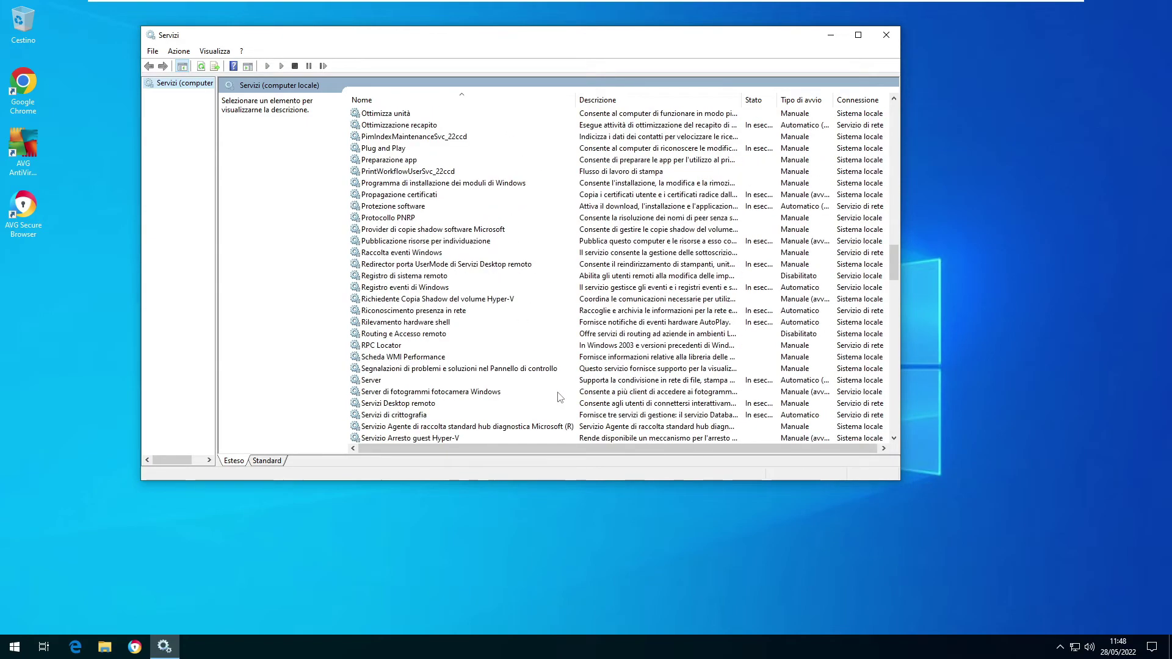
{"action": "scroll", "coordinate": [560, 397], "scroll_direction": "down", "scroll_amount": 3}
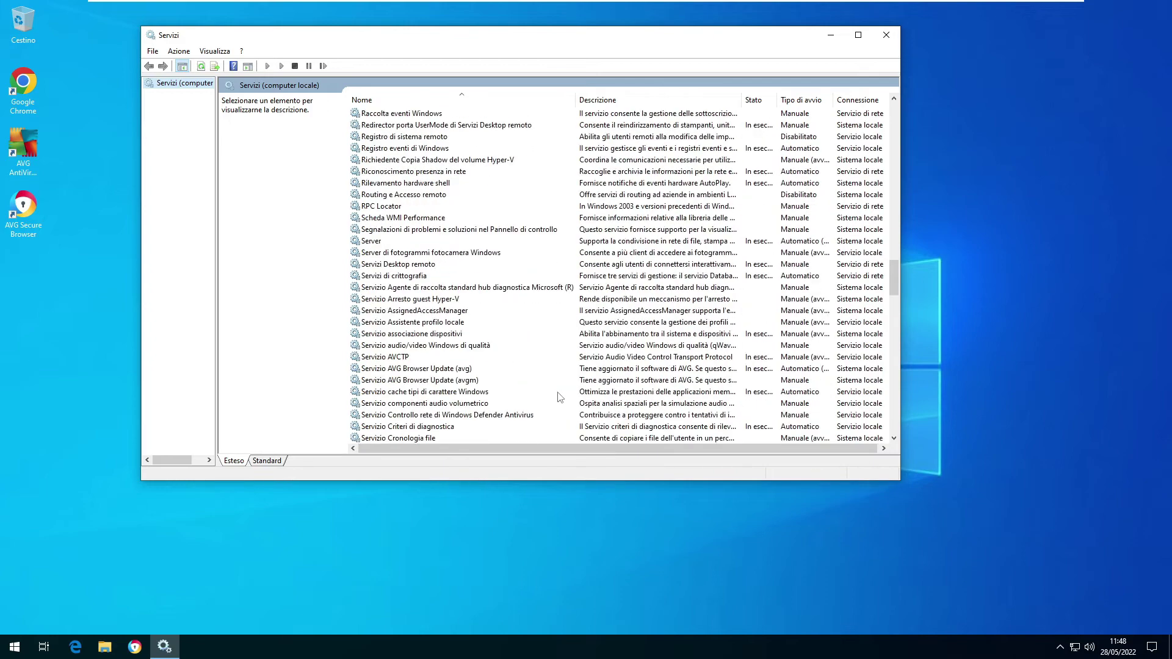
{"action": "scroll", "coordinate": [560, 397], "scroll_direction": "down", "scroll_amount": 3}
{"action": "scroll", "coordinate": [560, 397], "scroll_direction": "down", "scroll_amount": 9}
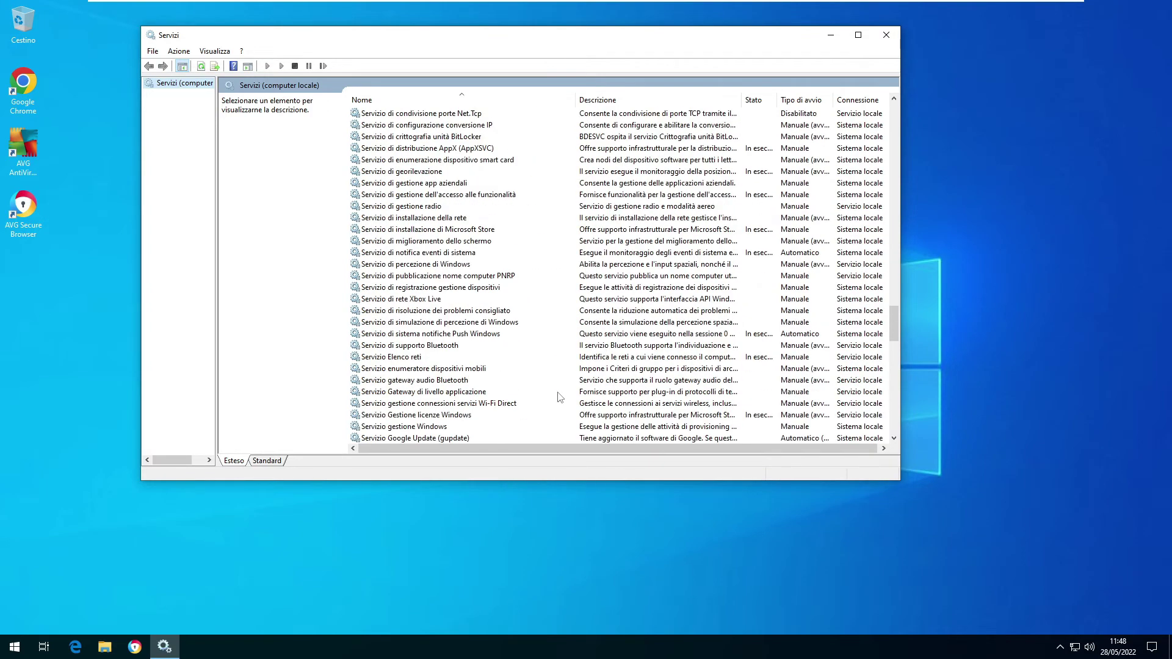
{"action": "scroll", "coordinate": [560, 397], "scroll_direction": "down", "scroll_amount": 6}
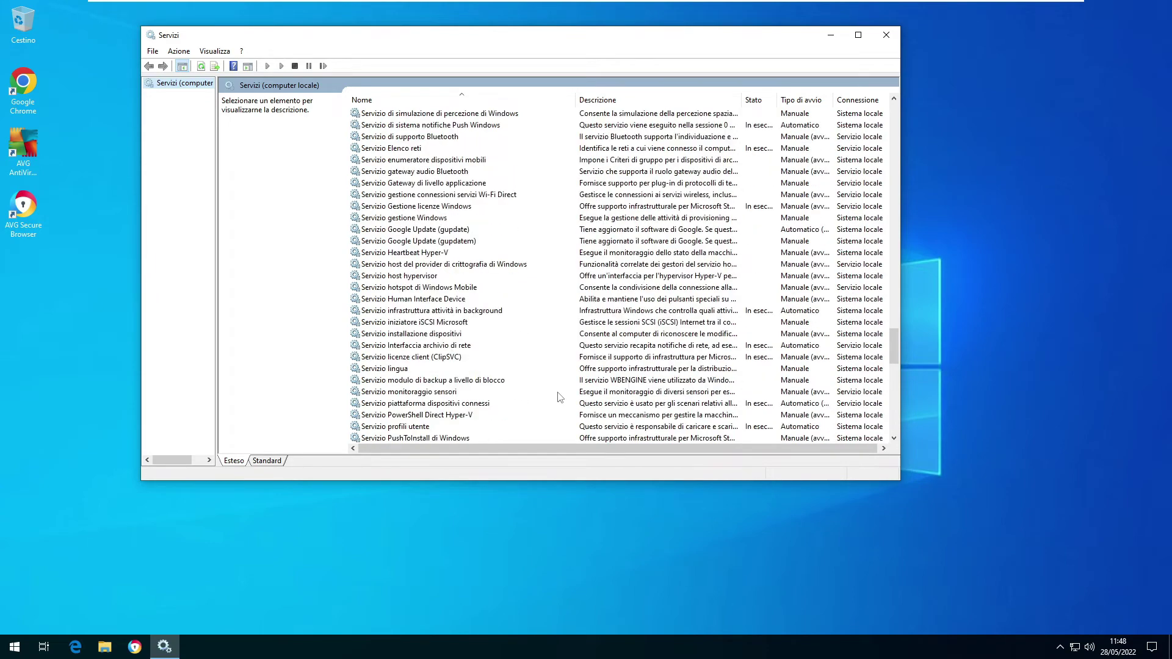
{"action": "scroll", "coordinate": [560, 398], "scroll_direction": "down", "scroll_amount": 3}
{"action": "scroll", "coordinate": [558, 397], "scroll_direction": "down", "scroll_amount": 3}
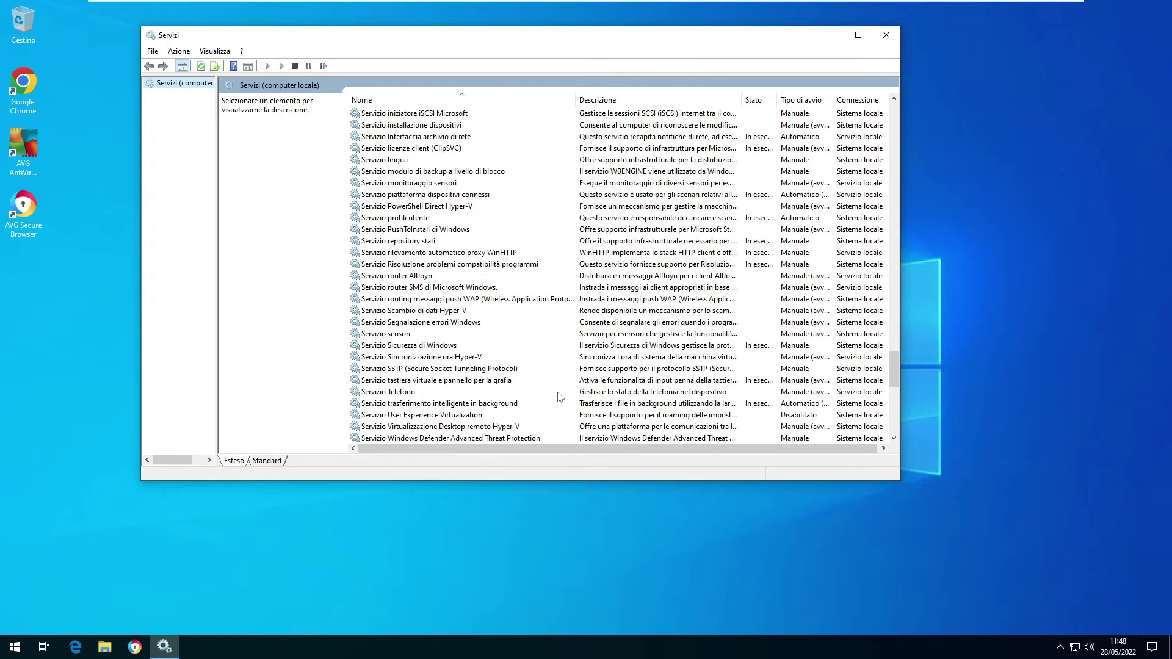
{"action": "scroll", "coordinate": [560, 397], "scroll_direction": "down", "scroll_amount": 5}
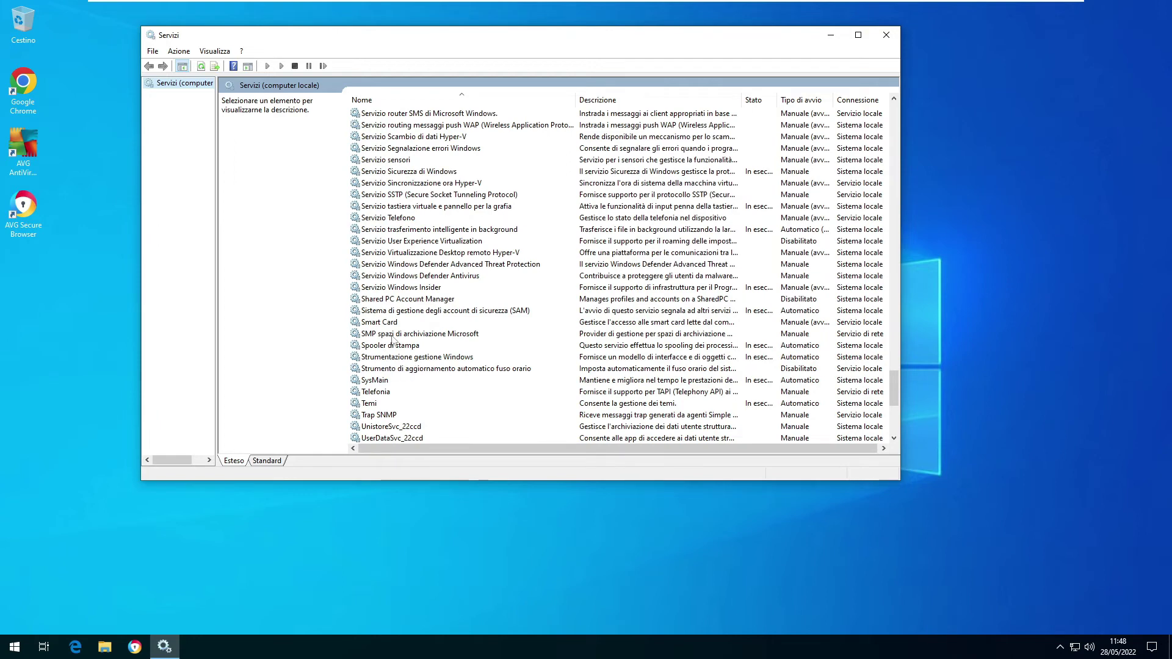
{"action": "scroll", "coordinate": [466, 390], "scroll_direction": "down", "scroll_amount": 6}
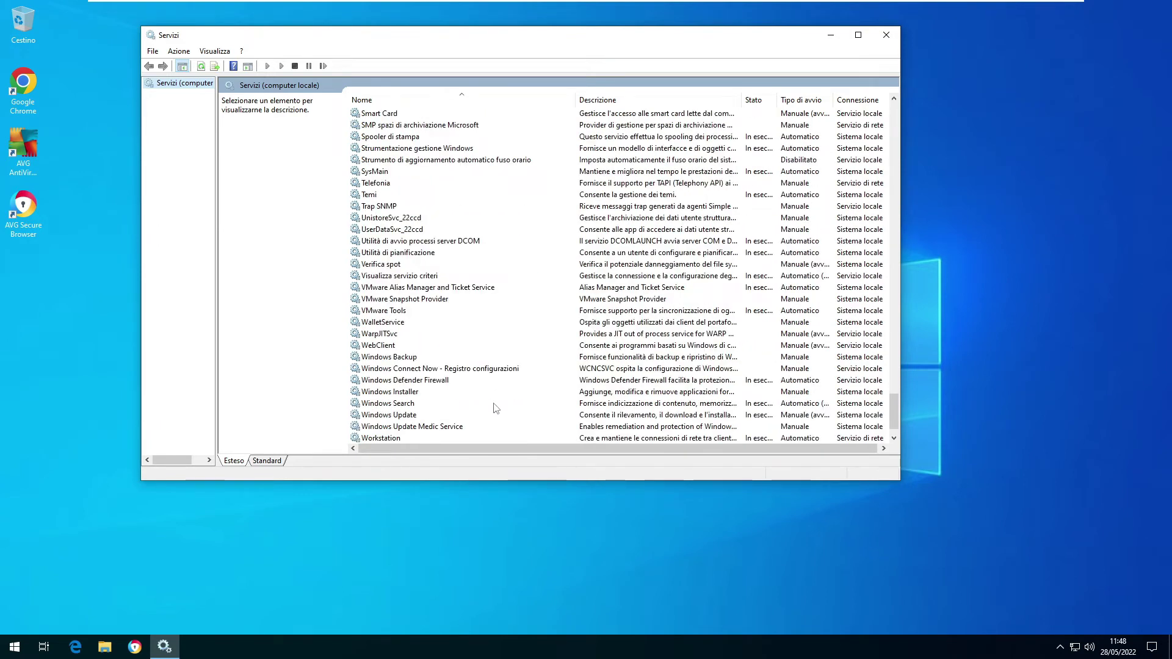
{"action": "left_click", "coordinate": [399, 416]}
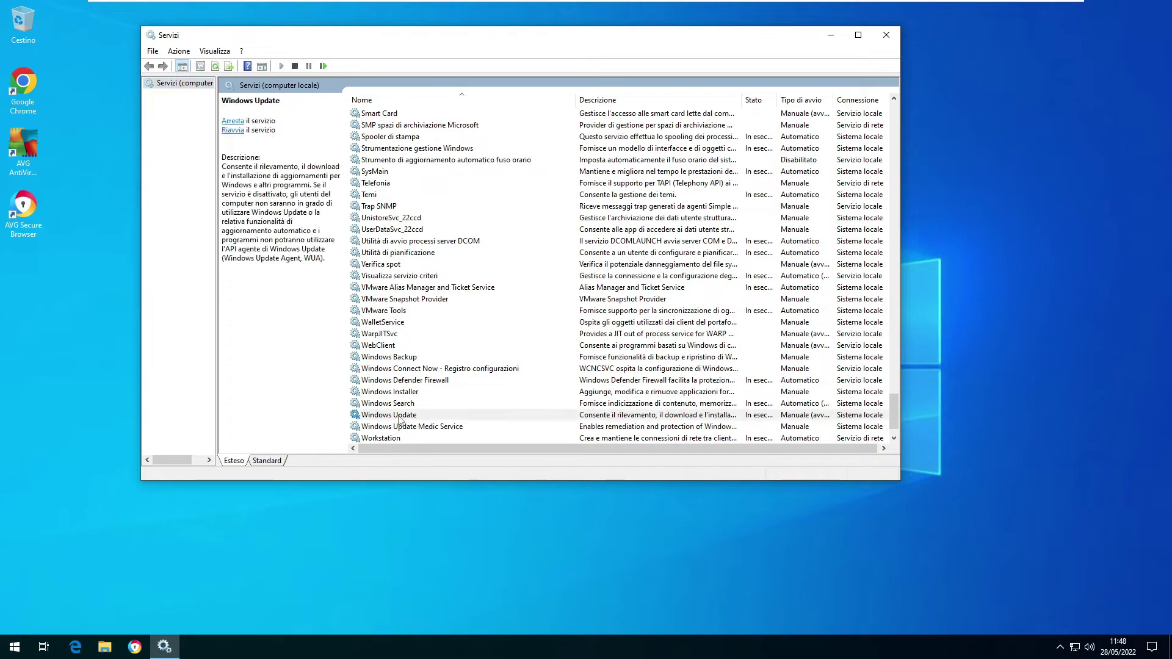
{"action": "left_click", "coordinate": [402, 420]}
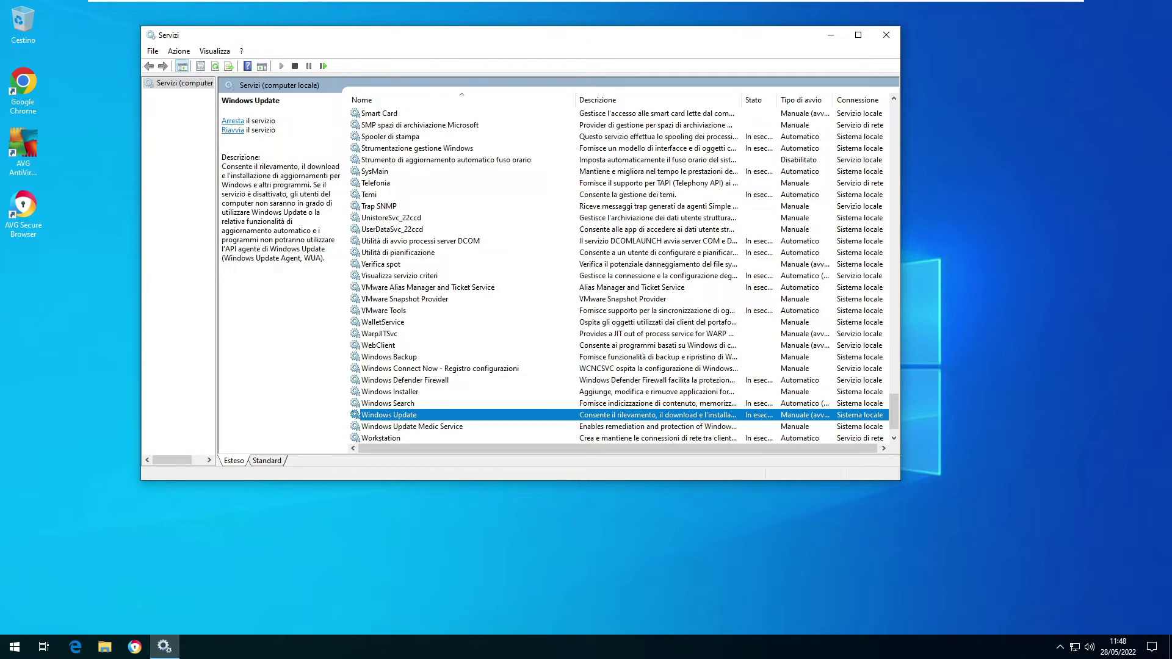
{"action": "right_click", "coordinate": [388, 418]}
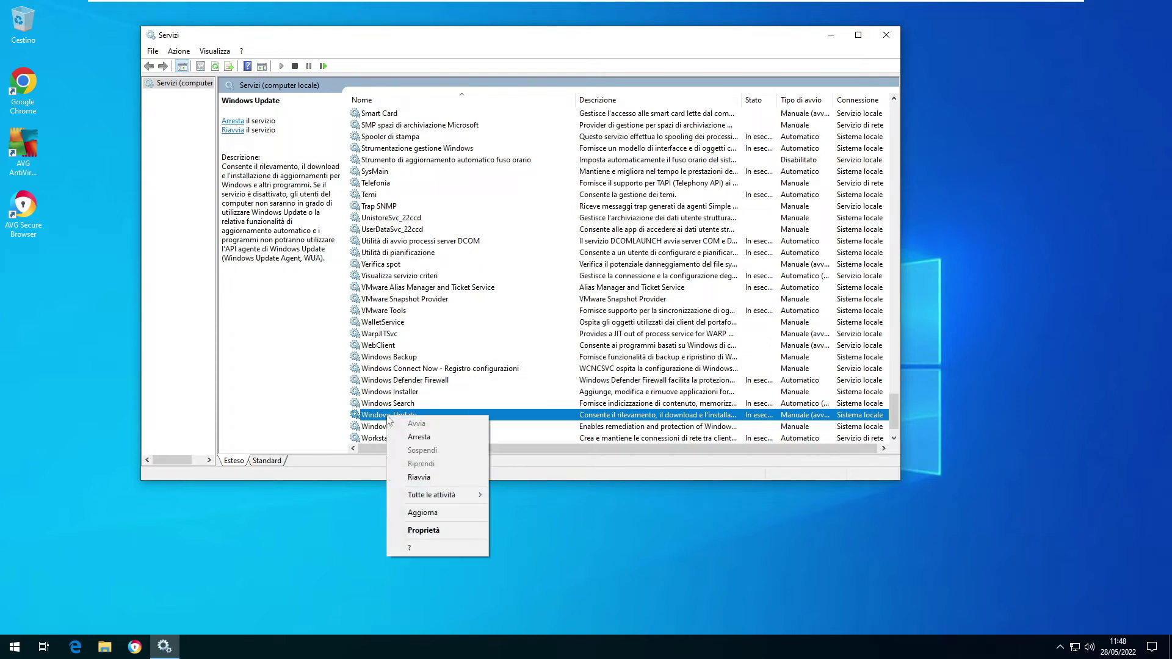
{"action": "left_click", "coordinate": [429, 531]}
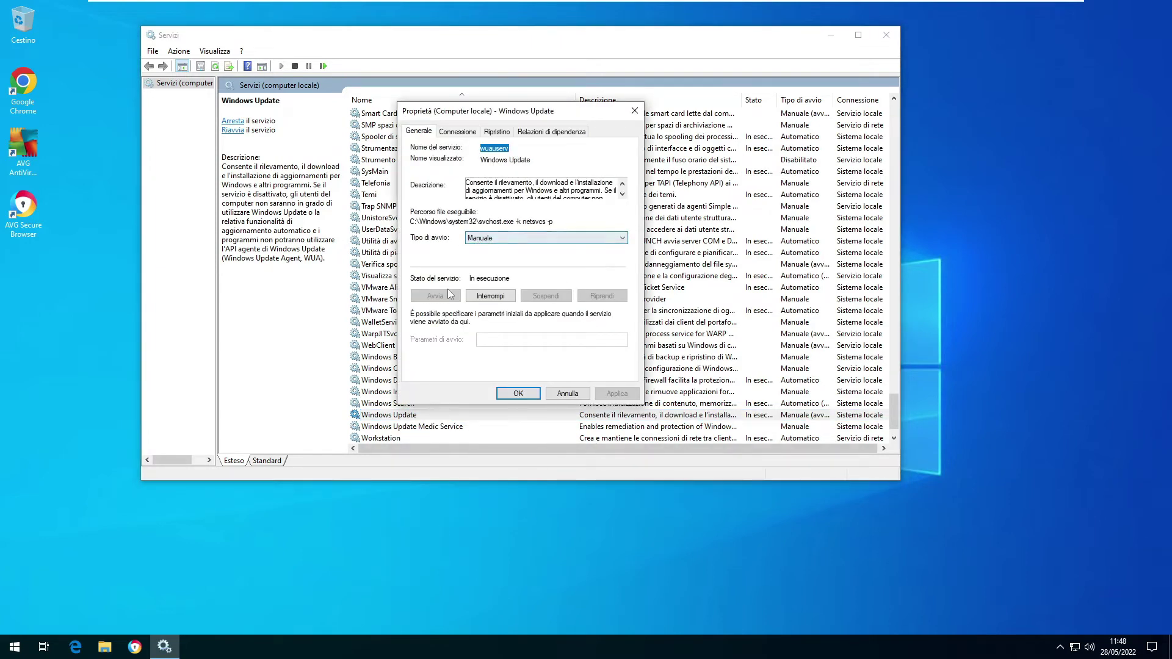
Step: Try setting the Windows Update service's startup type to Disabilitato, discard the change and close the services console
{"action": "left_click", "coordinate": [499, 238]}
{"action": "left_click", "coordinate": [499, 238]}
{"action": "left_click", "coordinate": [499, 238]}
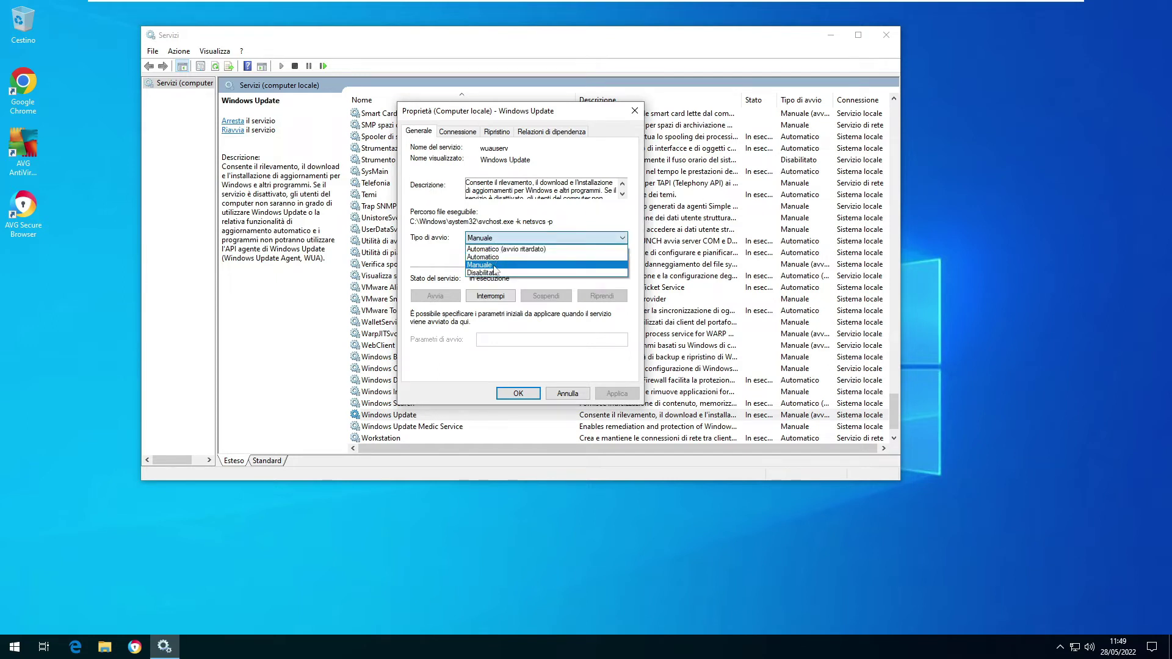
{"action": "left_click", "coordinate": [431, 253]}
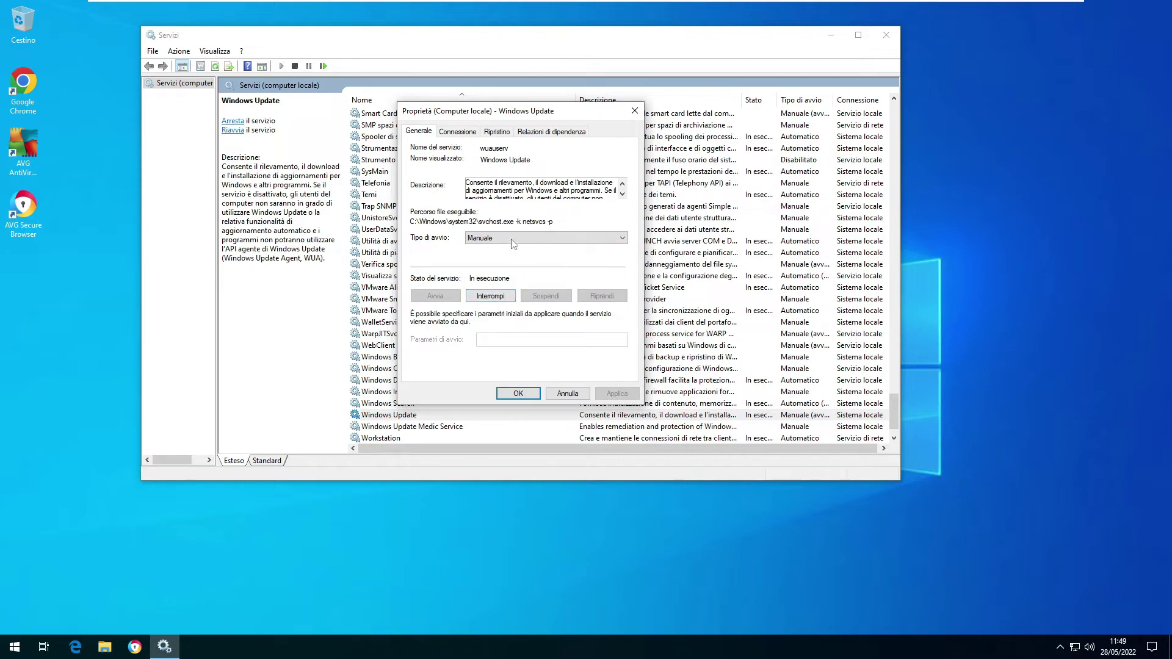
{"action": "left_click", "coordinate": [503, 239]}
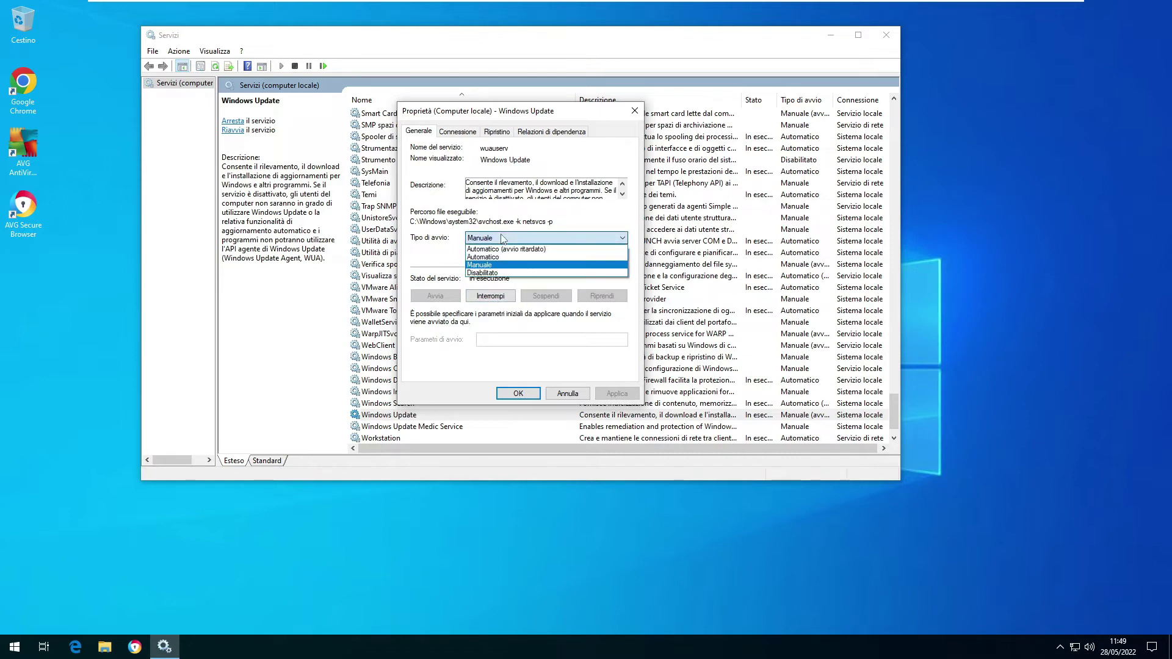
{"action": "left_click", "coordinate": [501, 273]}
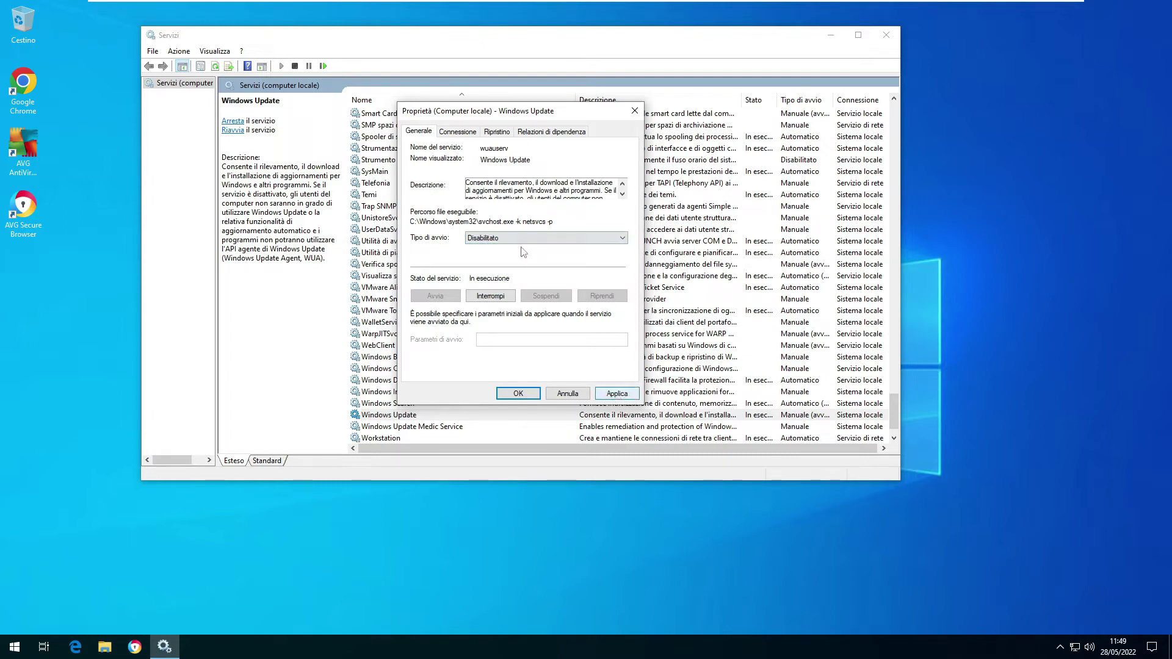
{"action": "left_click", "coordinate": [617, 395]}
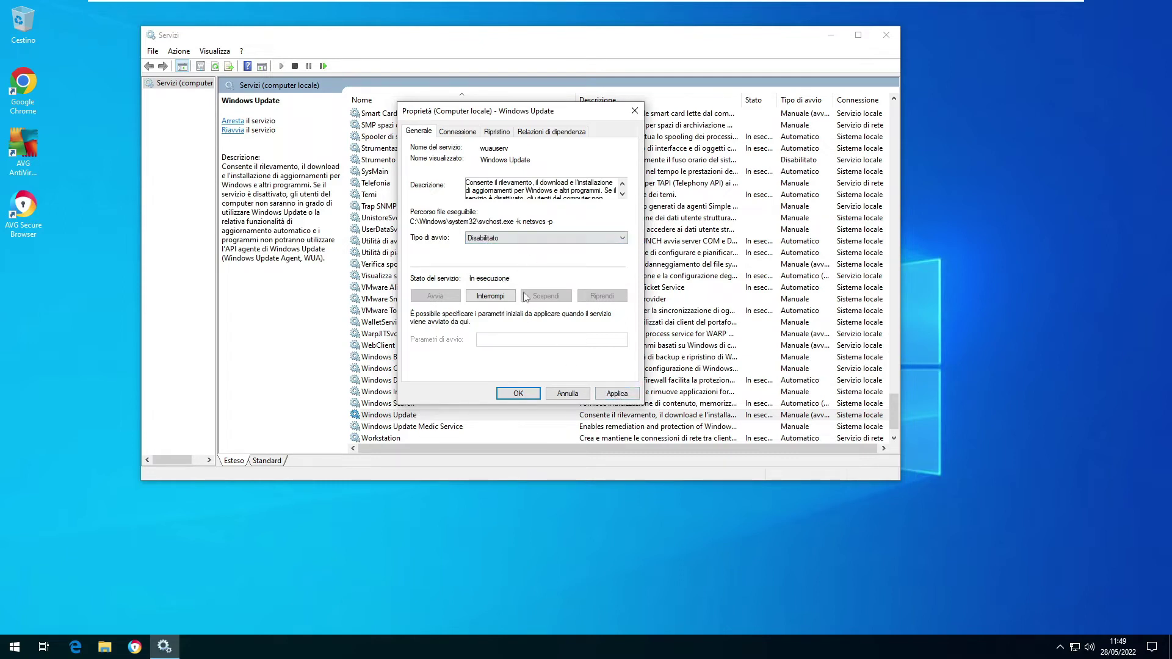
{"action": "left_click", "coordinate": [565, 398]}
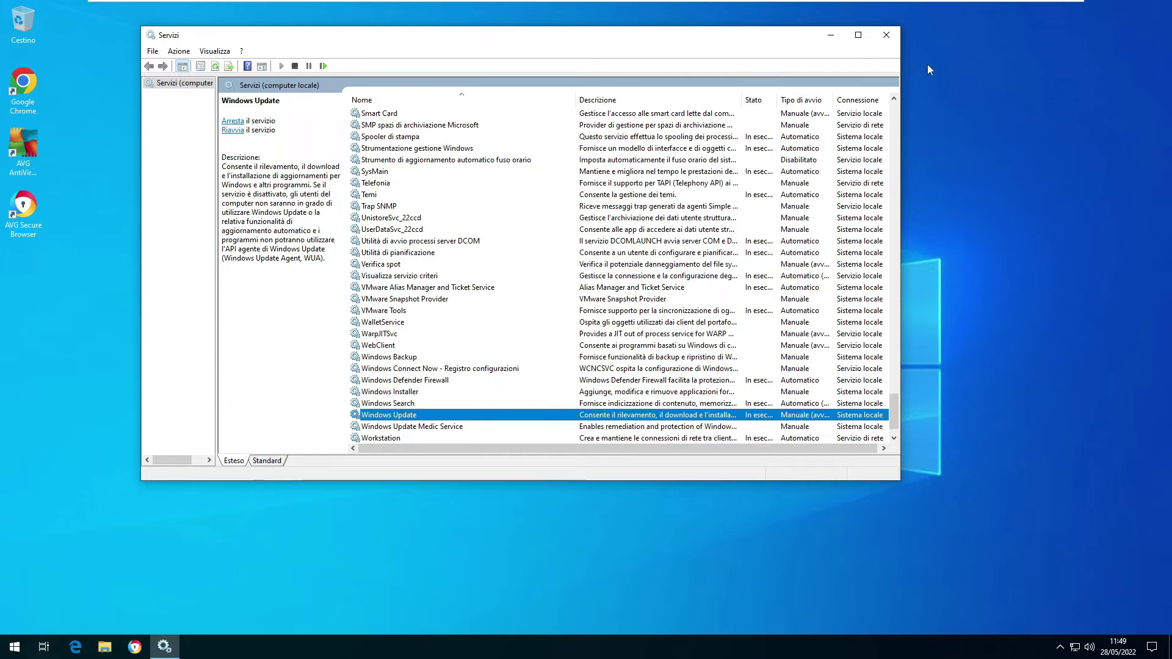
{"action": "left_click", "coordinate": [888, 38]}
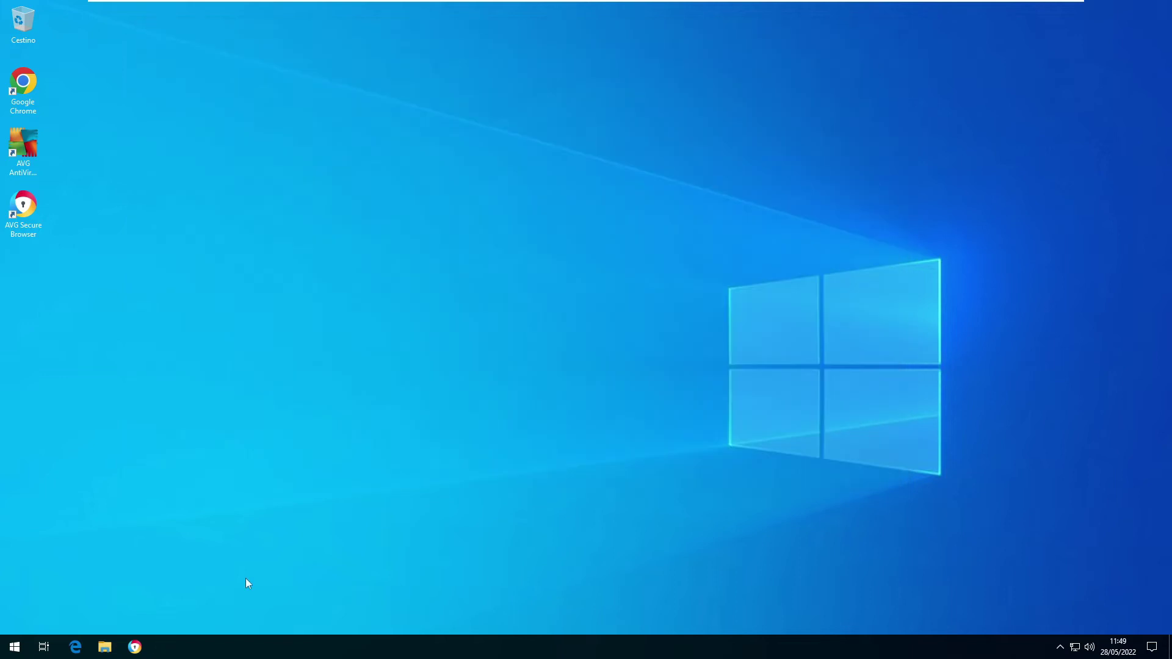
Step: Search for the Windows Update settings, open them and move the window toward the middle of the desktop
{"action": "left_click", "coordinate": [19, 651]}
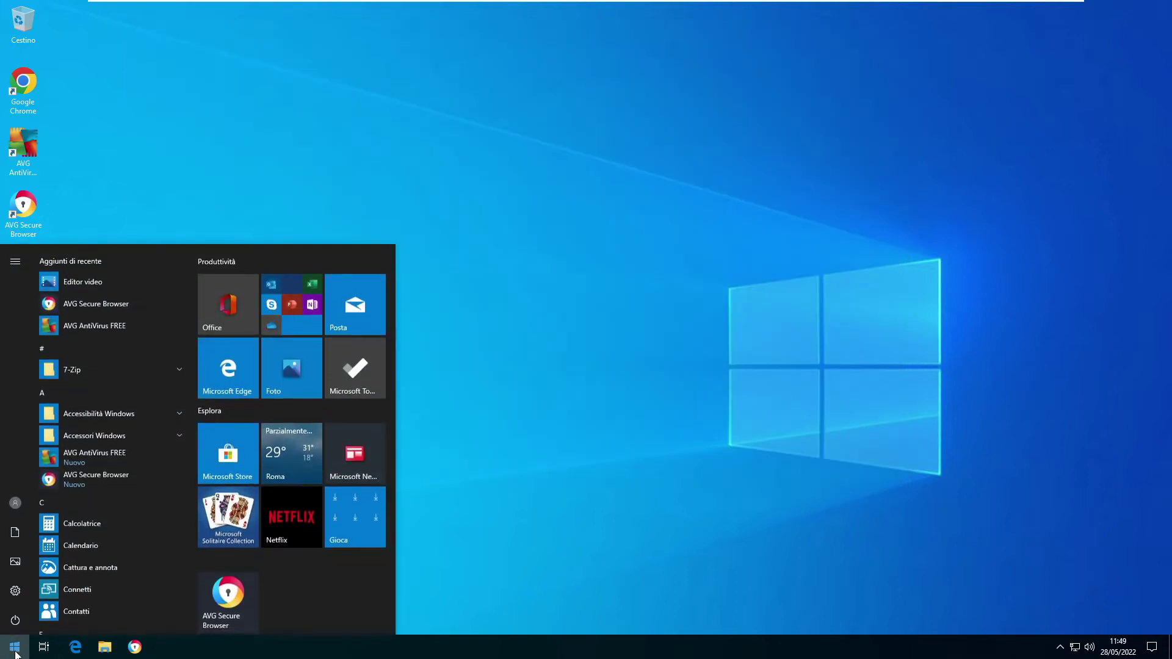
{"action": "type", "text": "up"}
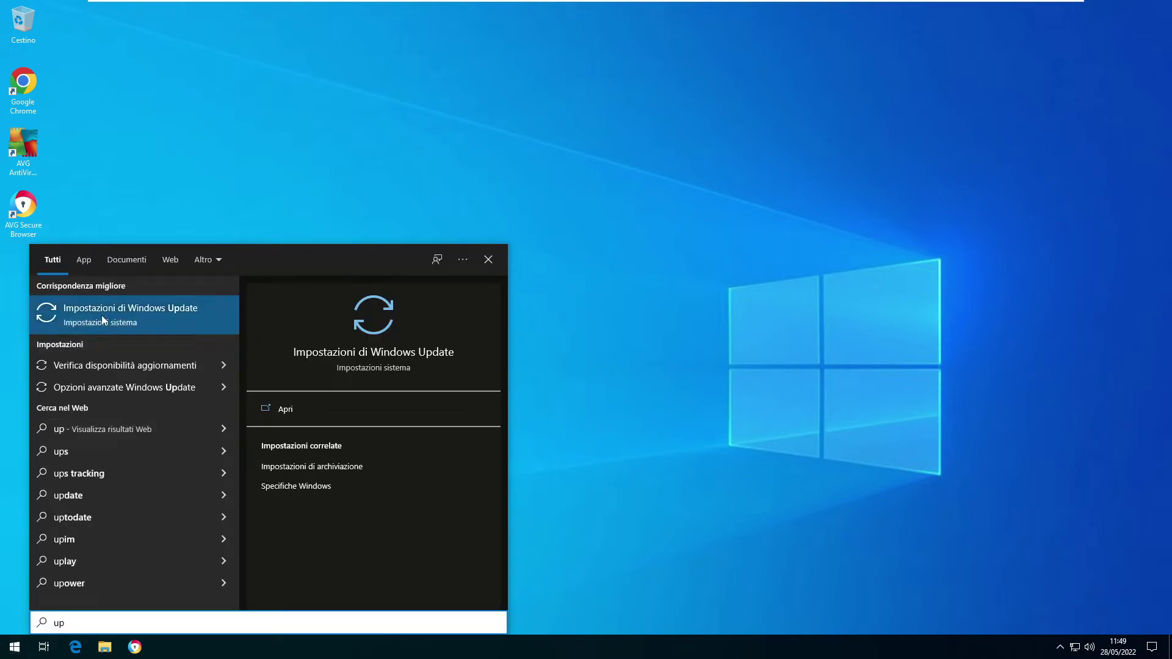
{"action": "left_click", "coordinate": [147, 314]}
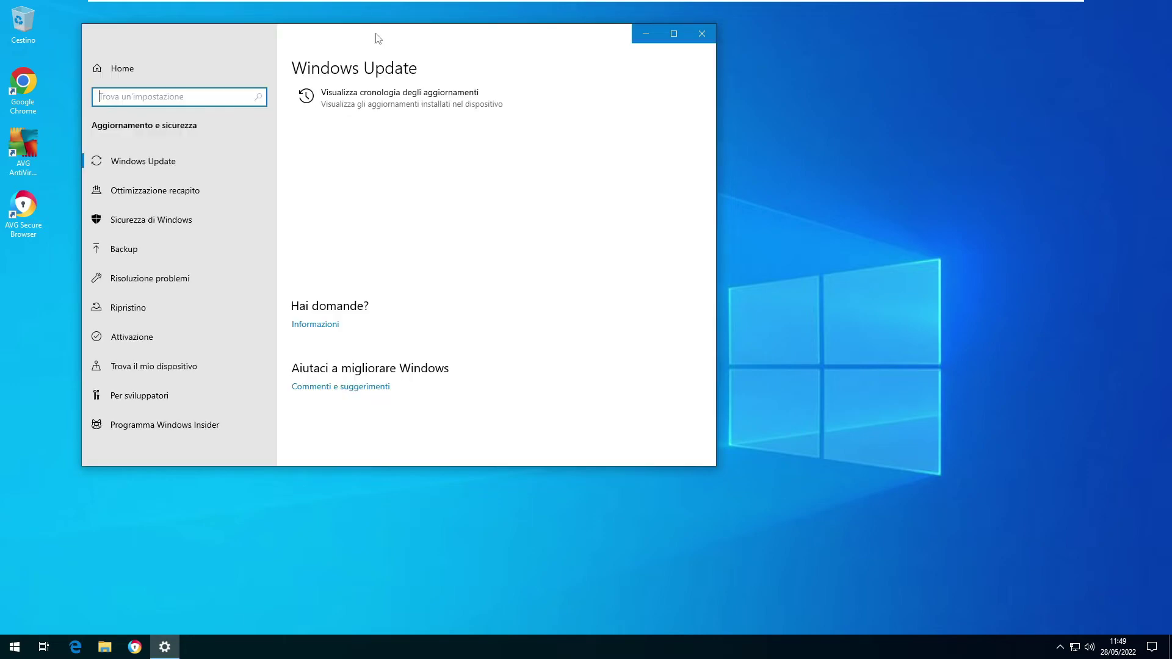
{"action": "left_click_drag", "start_coordinate": [375, 36], "coordinate": [547, 55]}
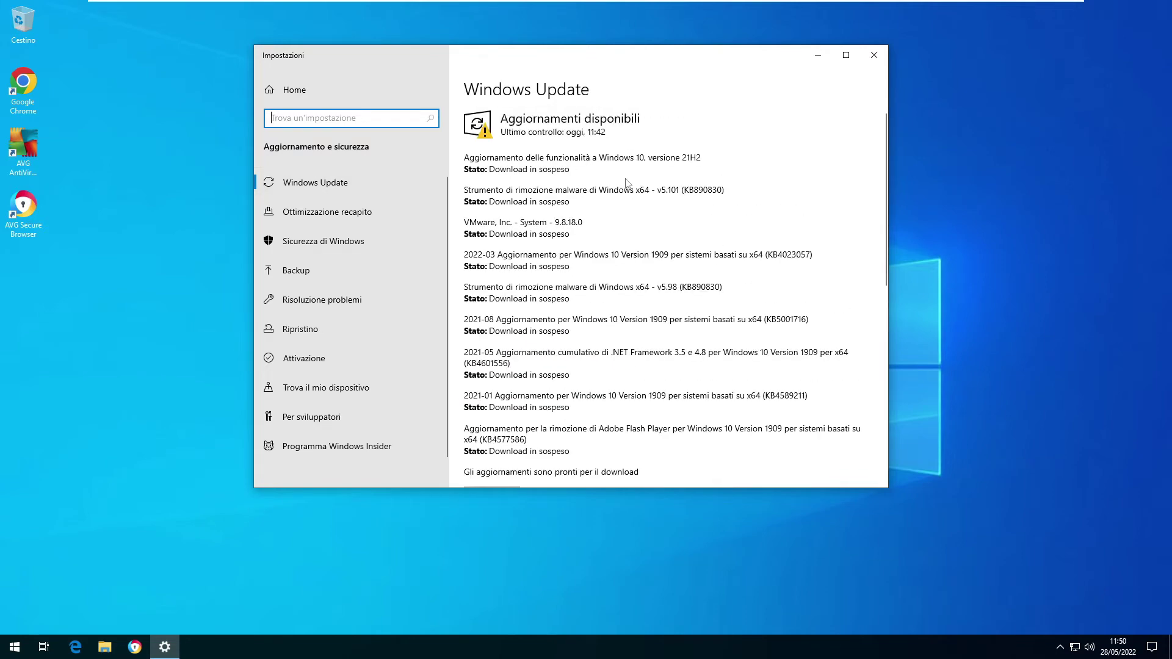
Step: Examine the available updates, their download status and the update options on the Windows Update page
{"action": "scroll", "coordinate": [626, 344], "scroll_direction": "down", "scroll_amount": 4}
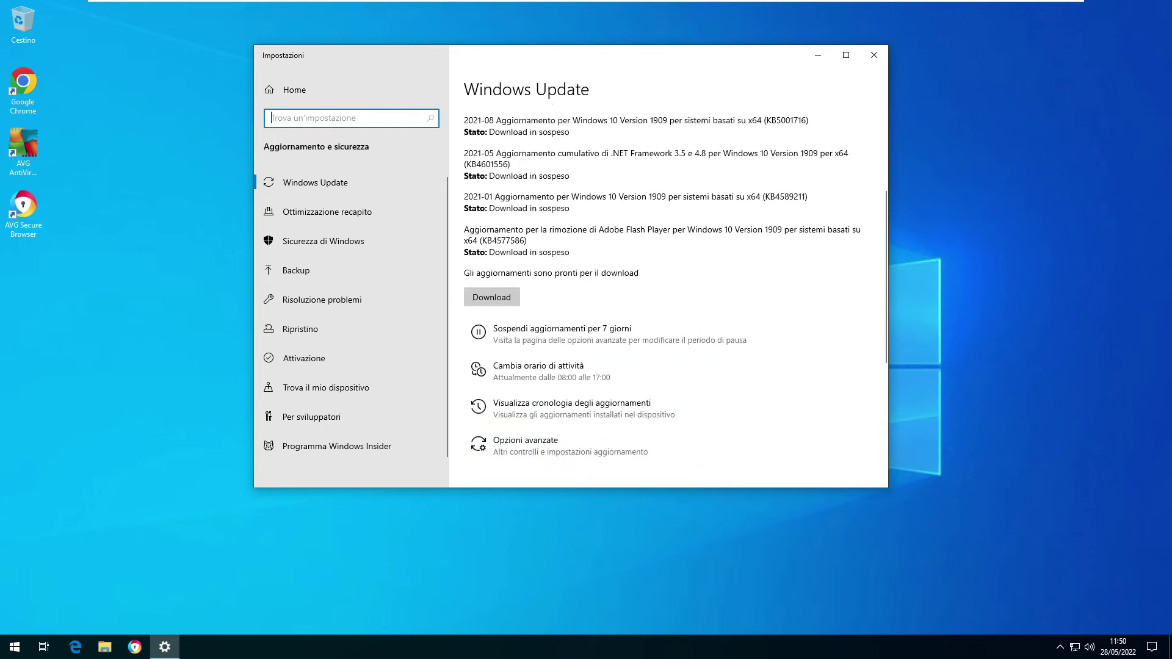
{"action": "scroll", "coordinate": [629, 345], "scroll_direction": "up", "scroll_amount": 3}
{"action": "scroll", "coordinate": [628, 346], "scroll_direction": "up", "scroll_amount": 1}
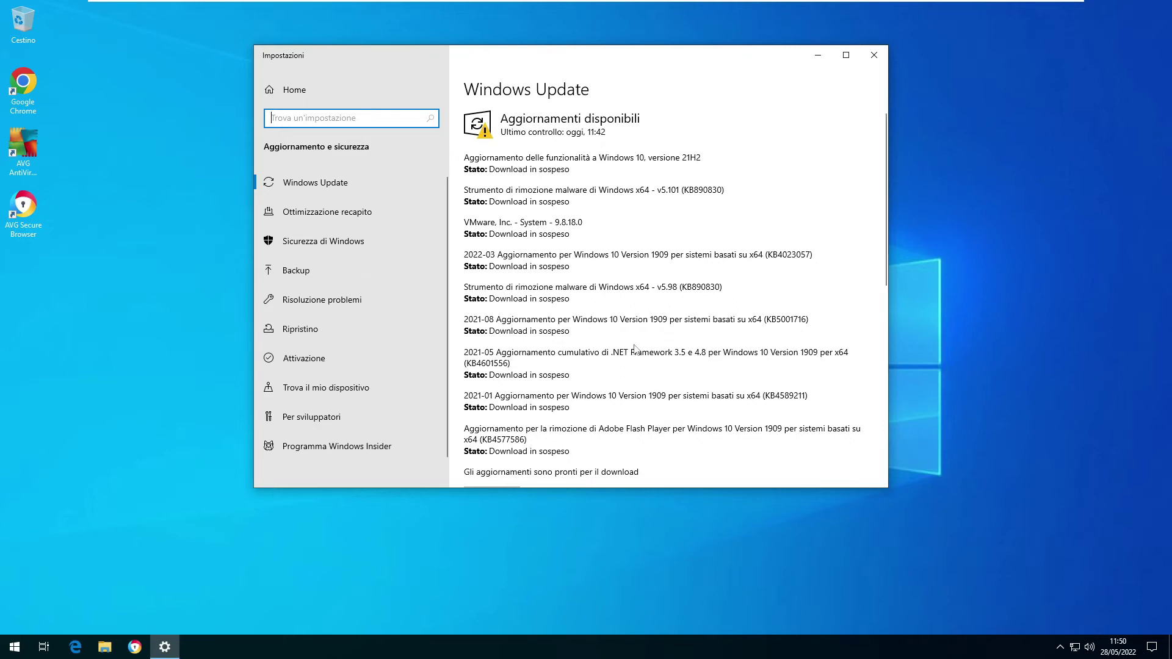
{"action": "scroll", "coordinate": [627, 348], "scroll_direction": "down", "scroll_amount": 2}
{"action": "scroll", "coordinate": [573, 196], "scroll_direction": "up", "scroll_amount": 2}
{"action": "scroll", "coordinate": [573, 190], "scroll_direction": "down", "scroll_amount": 2}
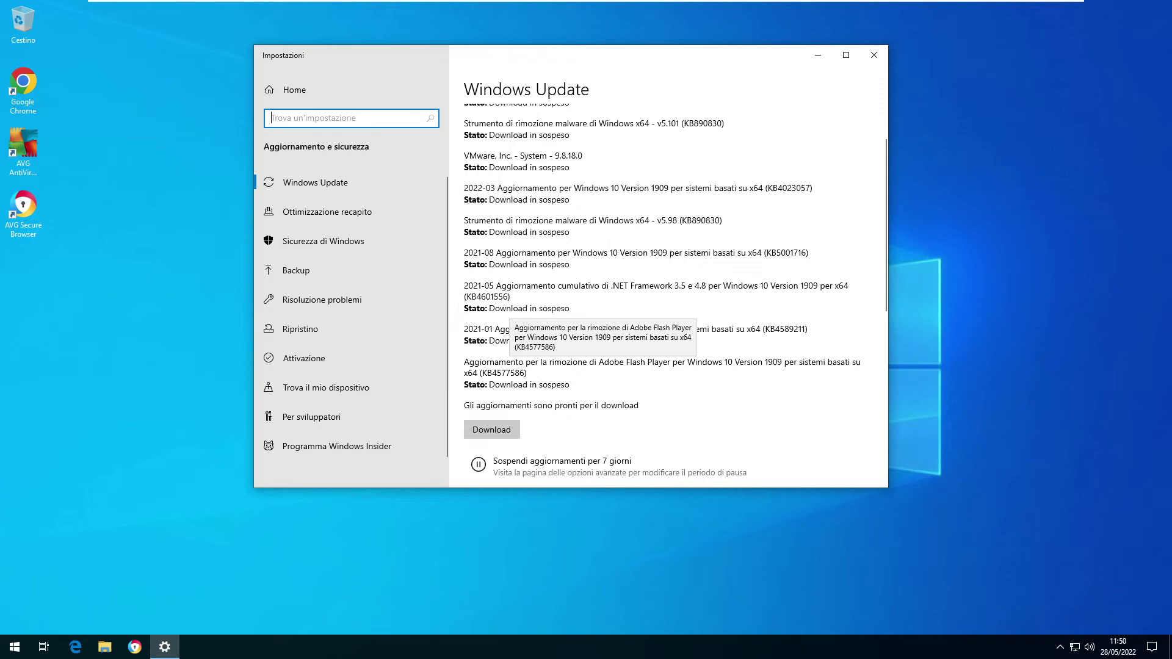
{"action": "scroll", "coordinate": [665, 293], "scroll_direction": "down", "scroll_amount": 2}
{"action": "scroll", "coordinate": [613, 374], "scroll_direction": "down", "scroll_amount": 3}
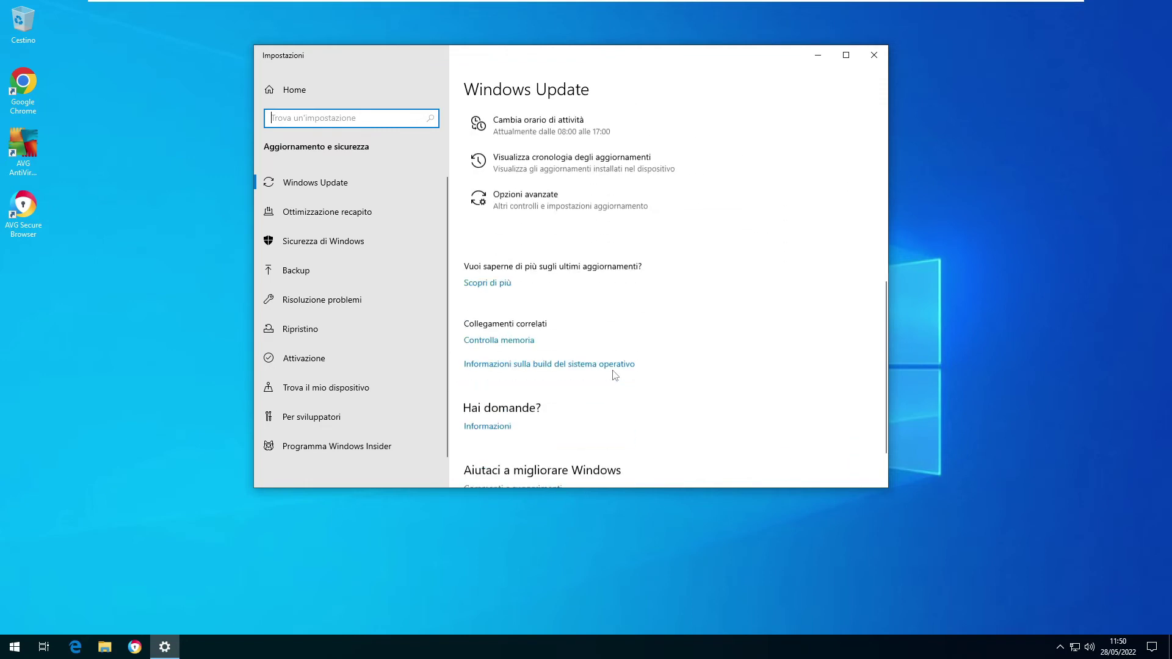
Step: Open the advanced options (Opzioni avanzate) of Windows Update
{"action": "scroll", "coordinate": [573, 277], "scroll_direction": "up", "scroll_amount": 3}
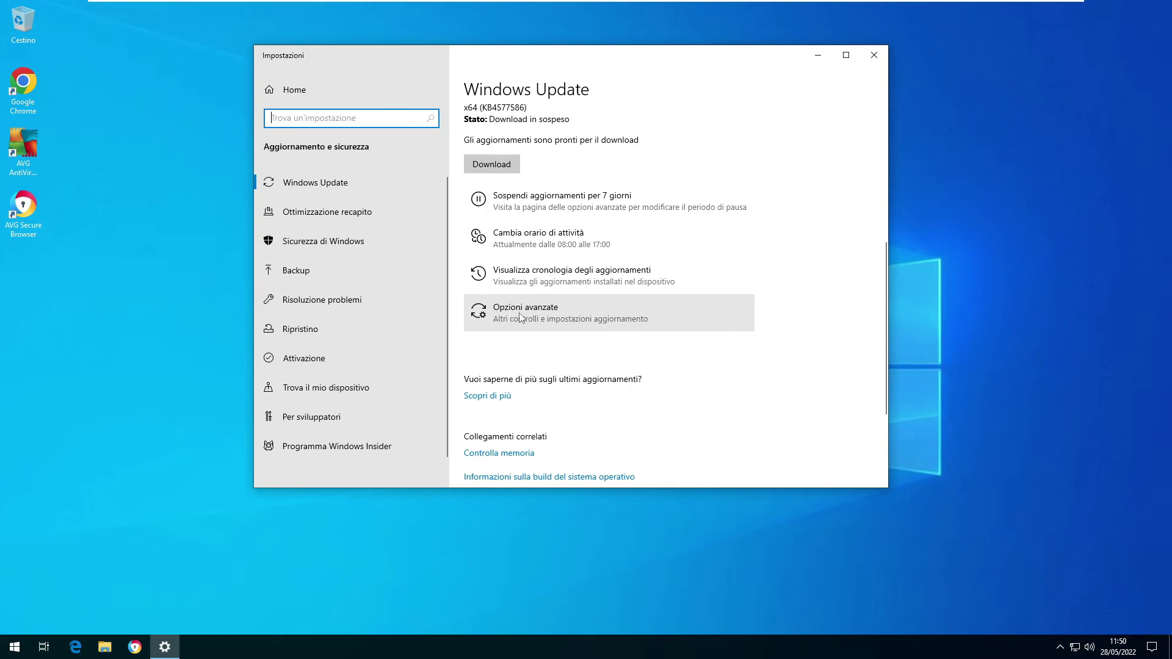
{"action": "left_click", "coordinate": [520, 315]}
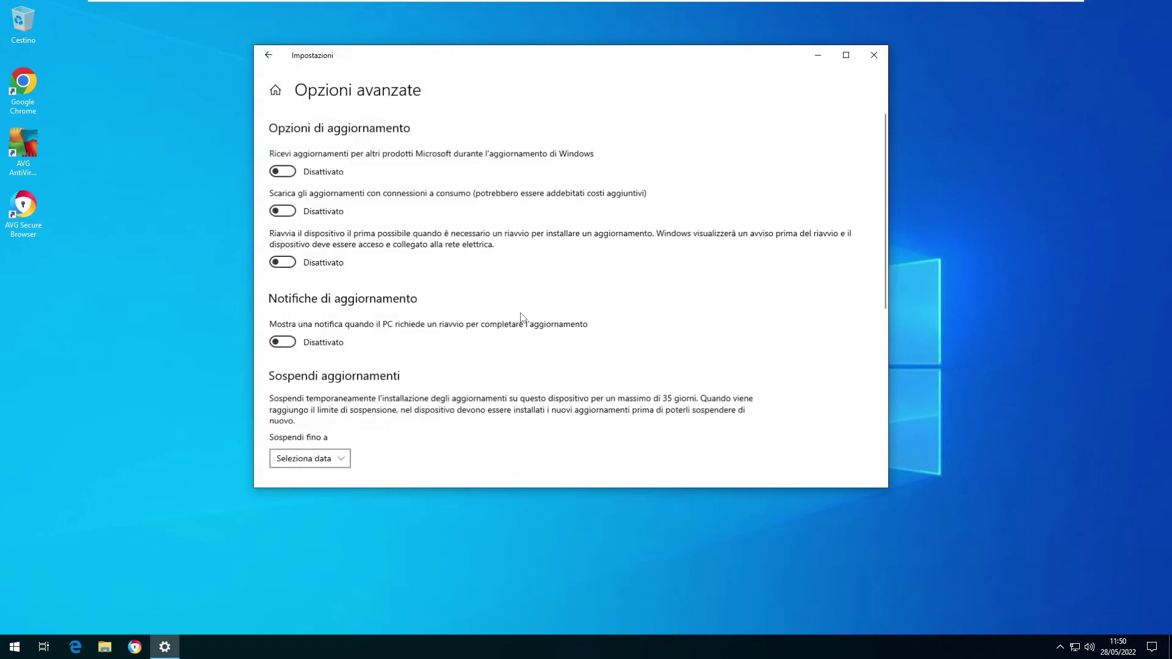
Step: Pause Windows updates until the latest available date, sabato 2 luglio 2022, under Sospendi aggiornamenti
{"action": "scroll", "coordinate": [537, 314], "scroll_direction": "down", "scroll_amount": 2}
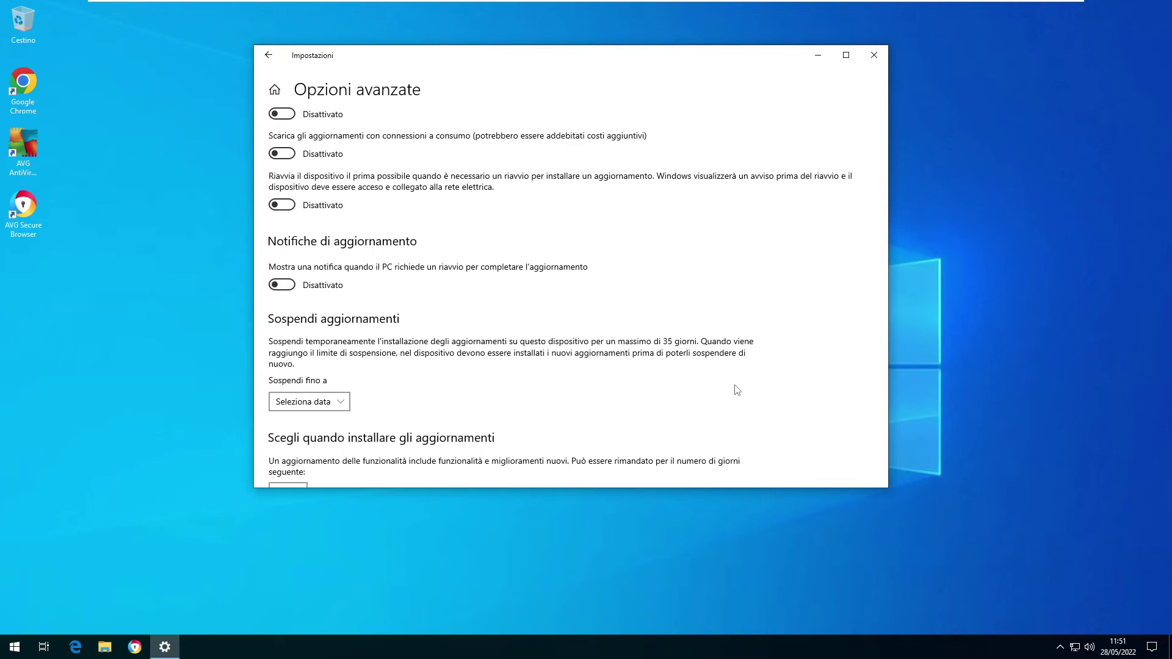
{"action": "left_click", "coordinate": [337, 403]}
{"action": "scroll", "coordinate": [336, 404], "scroll_direction": "down", "scroll_amount": 7}
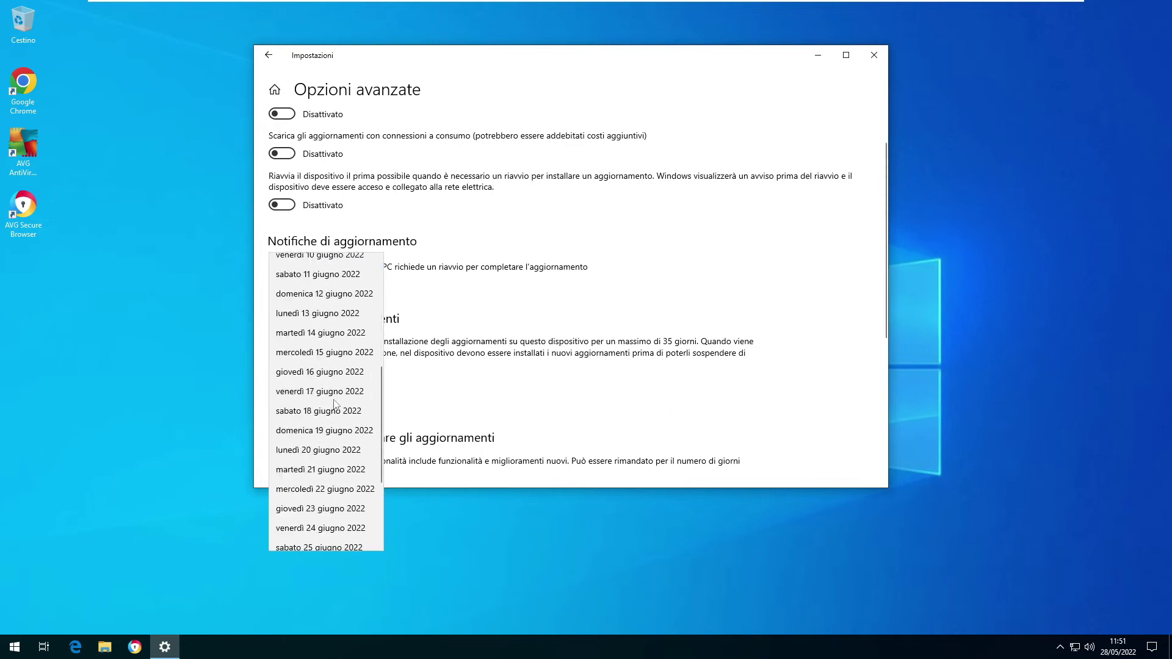
{"action": "scroll", "coordinate": [335, 404], "scroll_direction": "down", "scroll_amount": 1}
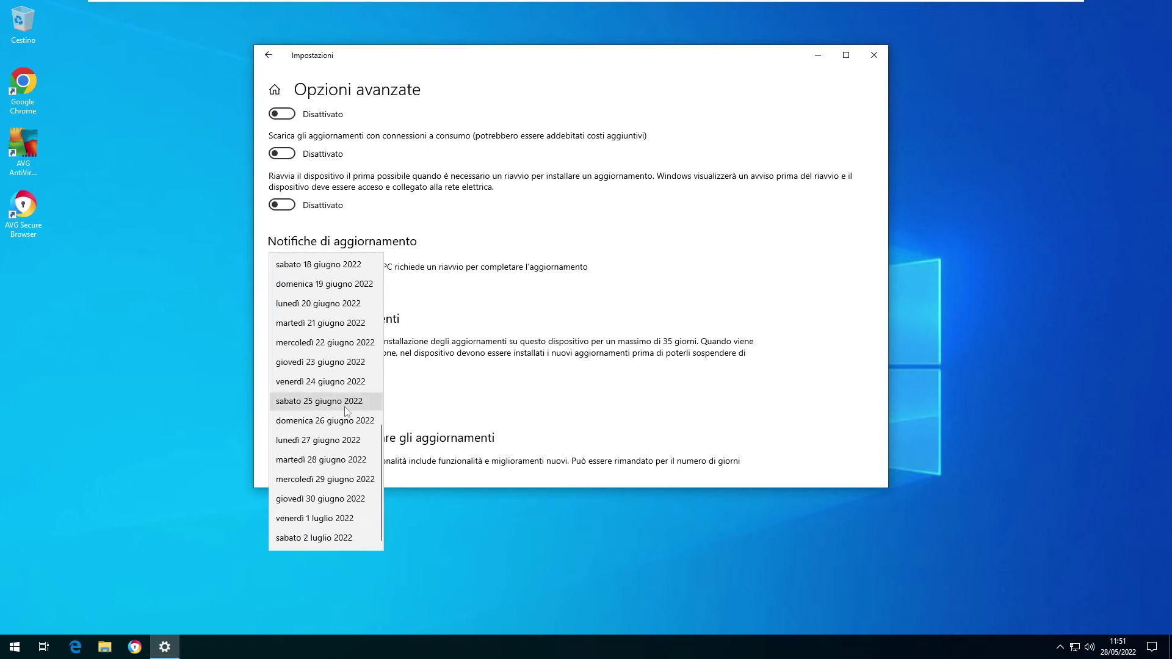
{"action": "left_click", "coordinate": [345, 540]}
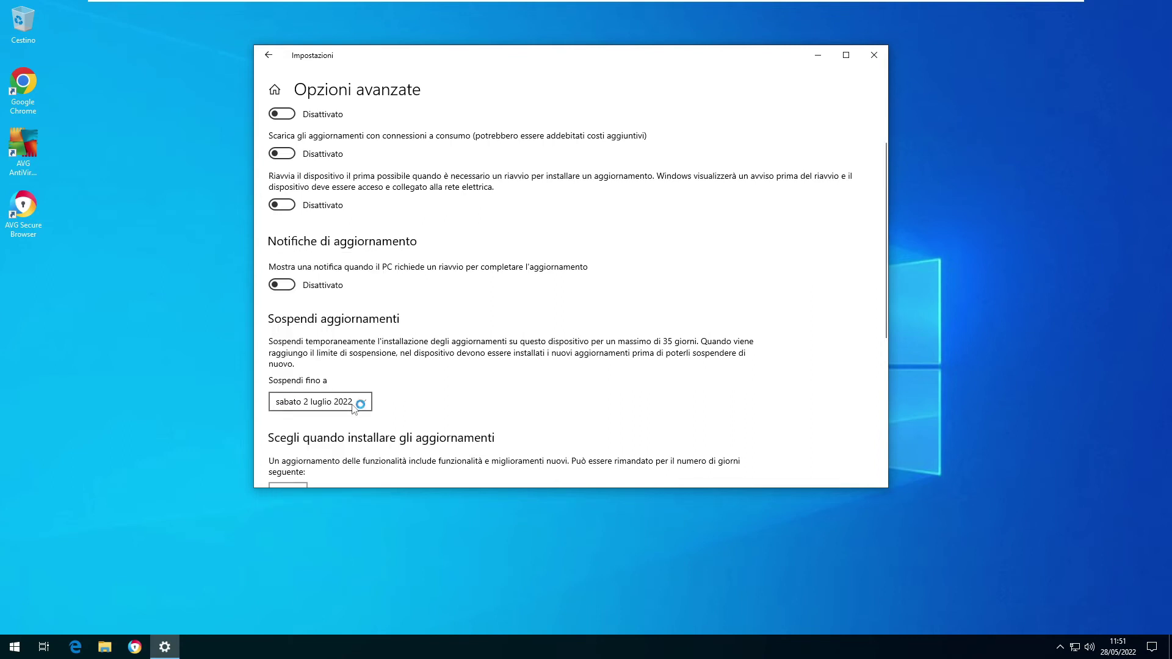
Step: Look over the remaining advanced options, return to the main Windows Update page and check the update pause status there
{"action": "scroll", "coordinate": [564, 390], "scroll_direction": "down", "scroll_amount": 1}
{"action": "scroll", "coordinate": [566, 392], "scroll_direction": "down", "scroll_amount": 1}
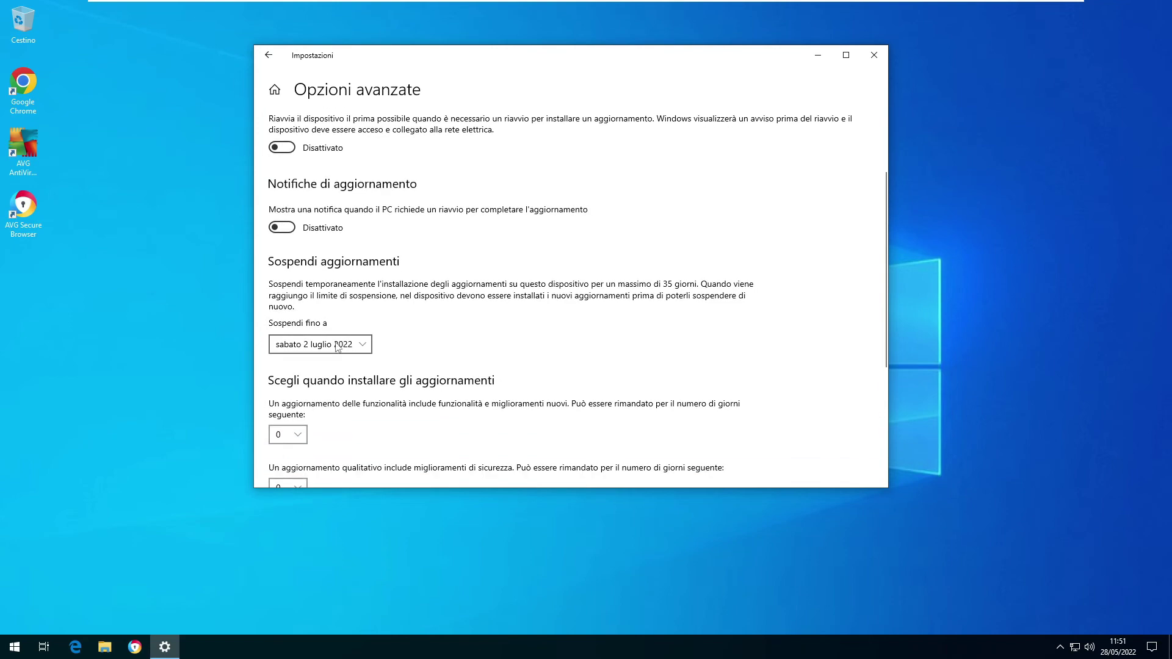
{"action": "scroll", "coordinate": [581, 354], "scroll_direction": "up", "scroll_amount": 1}
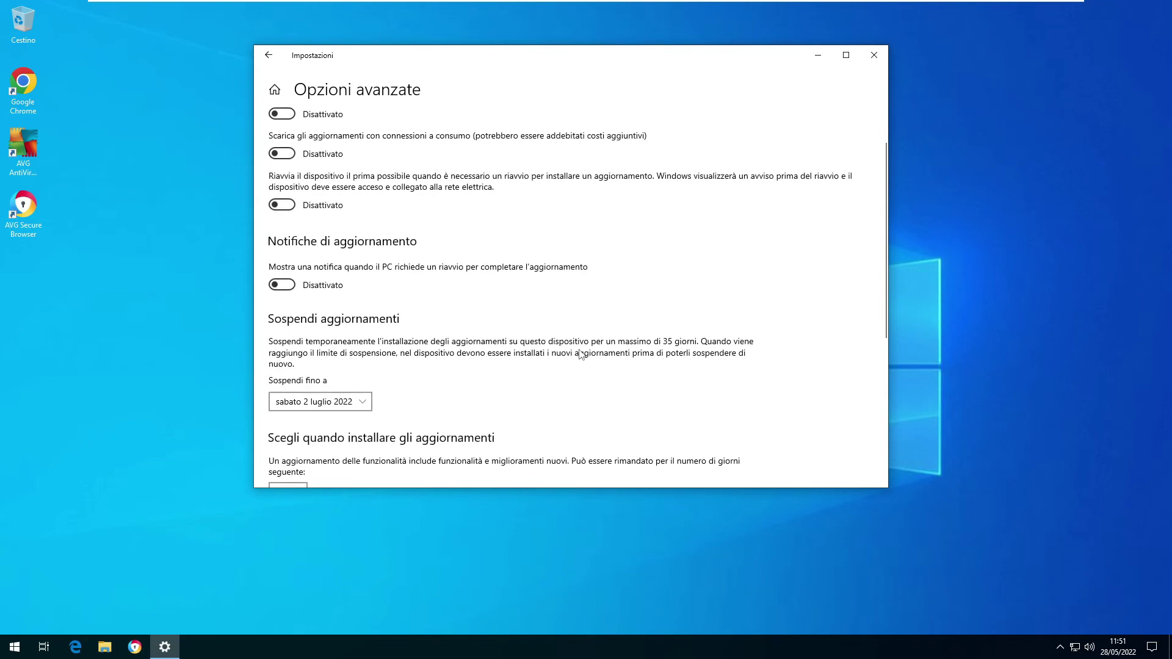
{"action": "scroll", "coordinate": [581, 355], "scroll_direction": "up", "scroll_amount": 1}
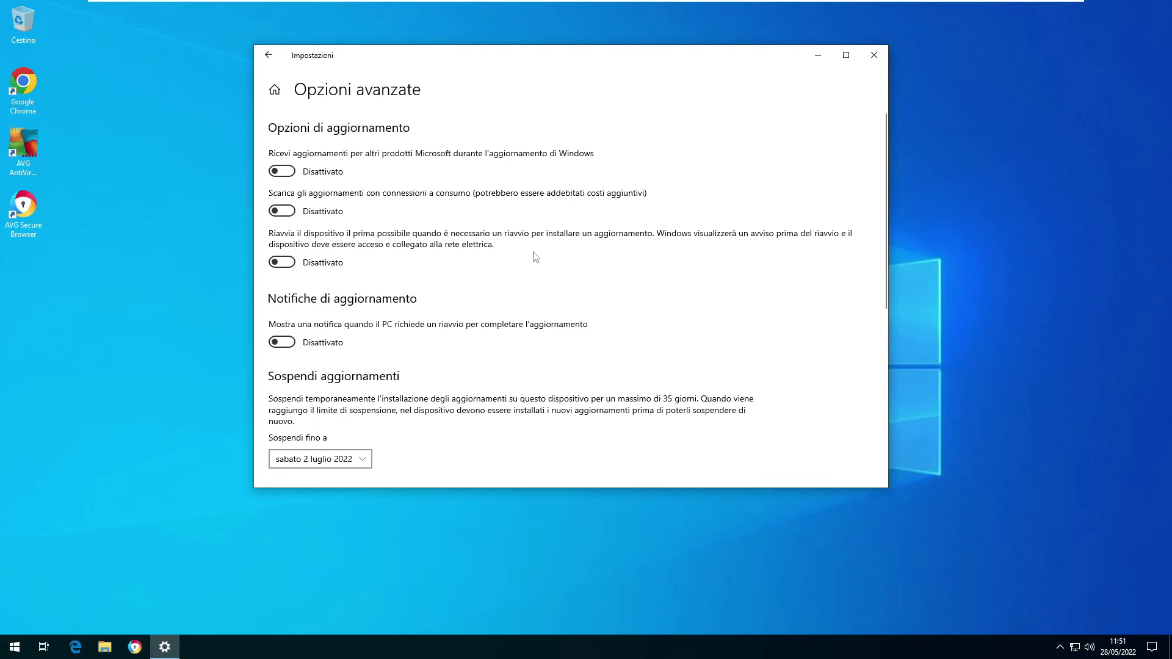
{"action": "scroll", "coordinate": [535, 256], "scroll_direction": "down", "scroll_amount": 1}
{"action": "scroll", "coordinate": [535, 257], "scroll_direction": "up", "scroll_amount": 1}
{"action": "left_click", "coordinate": [267, 57]}
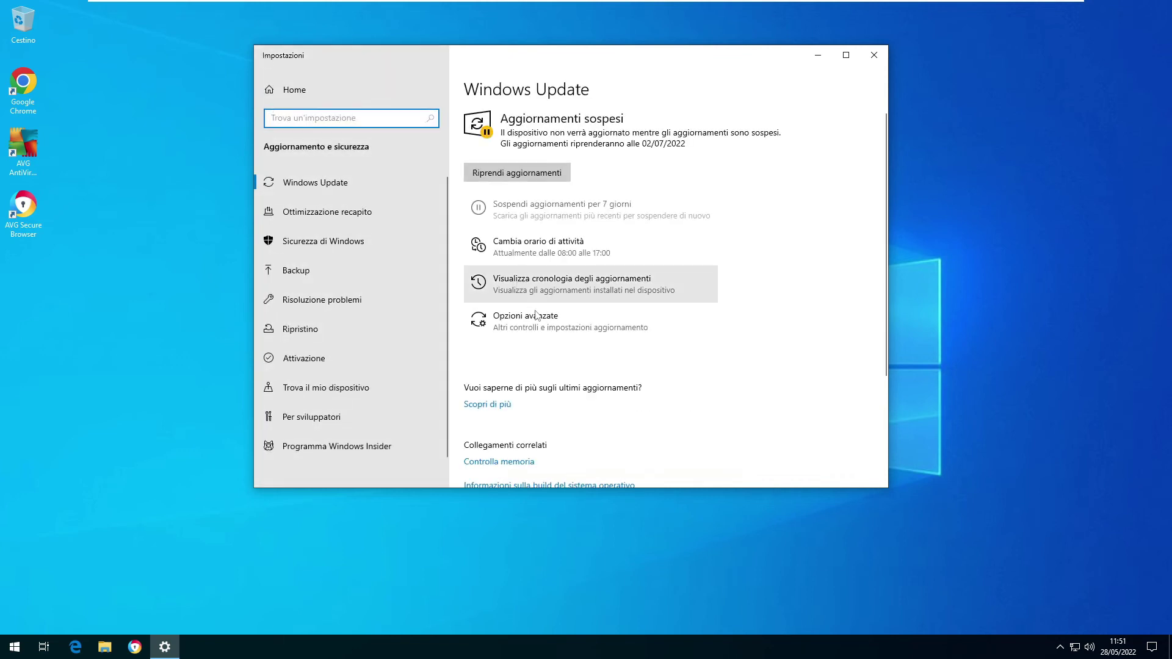
{"action": "scroll", "coordinate": [645, 308], "scroll_direction": "down", "scroll_amount": 1}
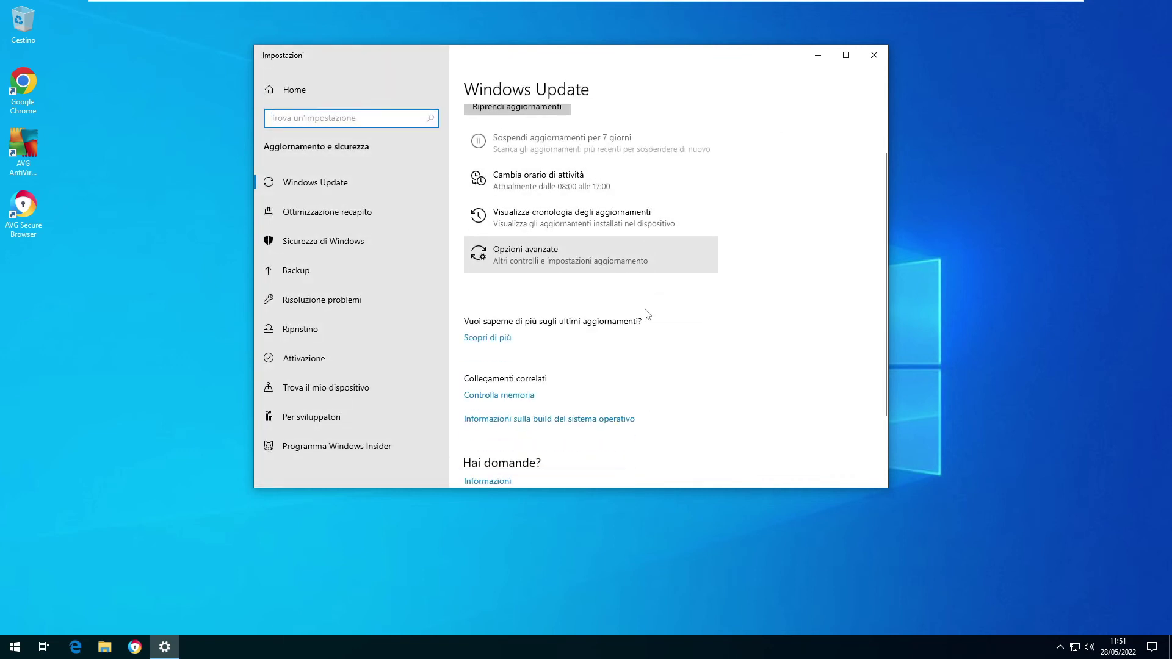
{"action": "scroll", "coordinate": [646, 310], "scroll_direction": "up", "scroll_amount": 1}
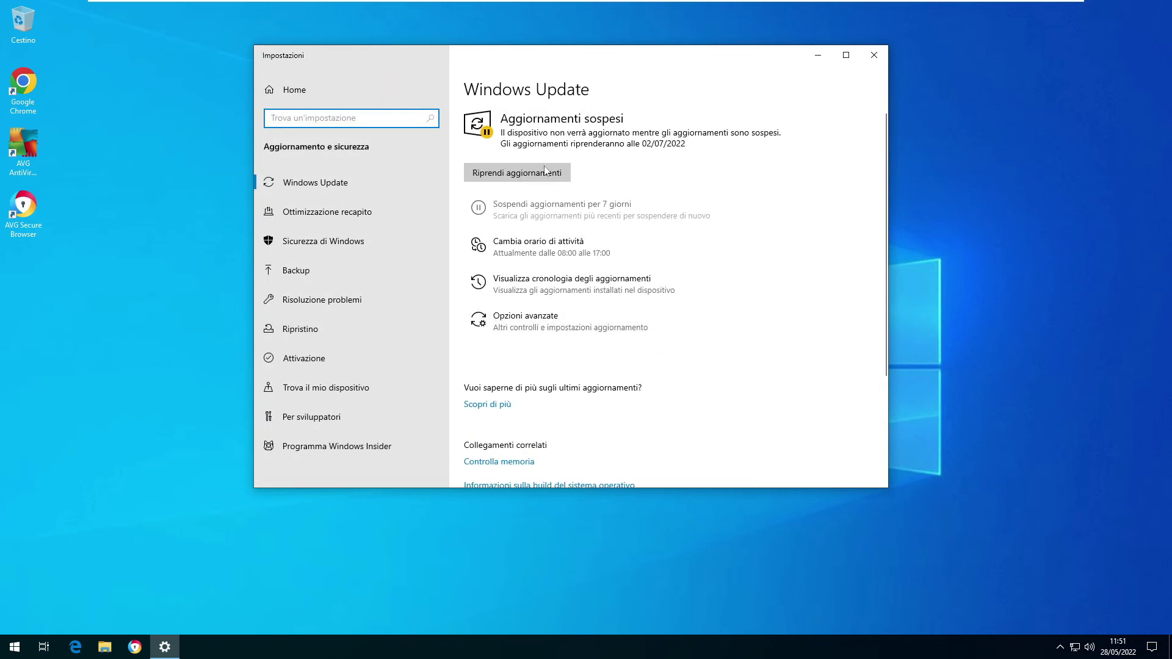